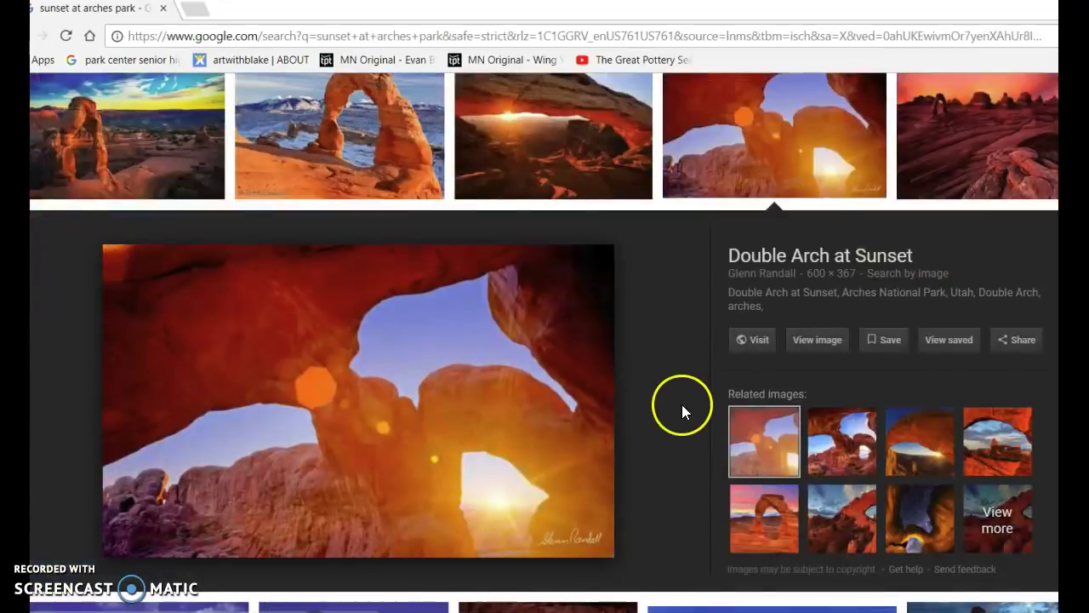
Copy the full-size Double Arch at Sunset image from Google Images, then return to Photoshop.
left_click(818, 353)
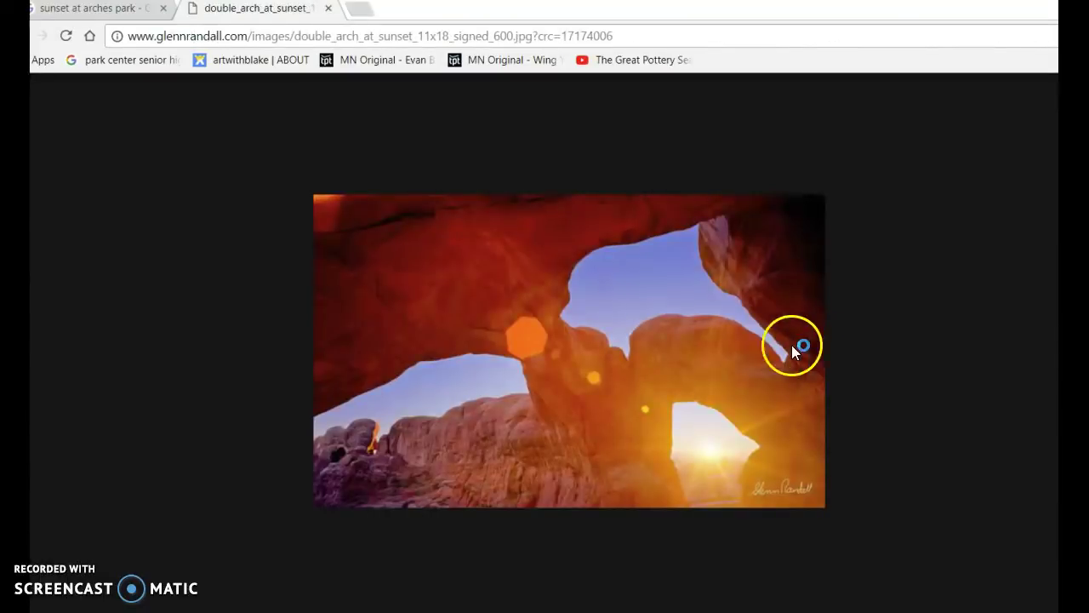
right_click(573, 302)
left_click_drag(624, 312, 633, 364)
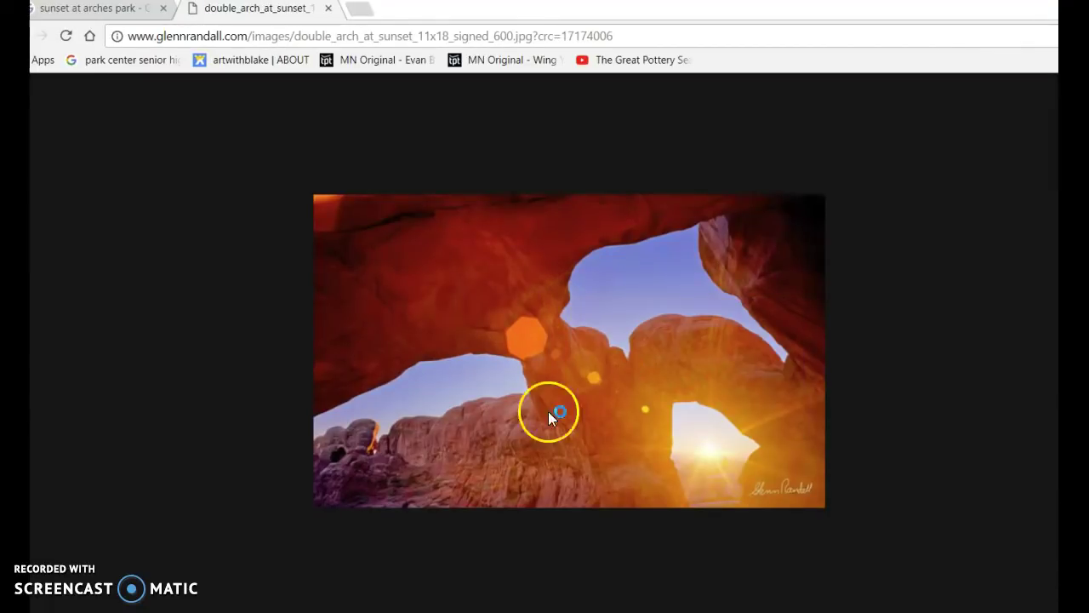
left_click(236, 574)
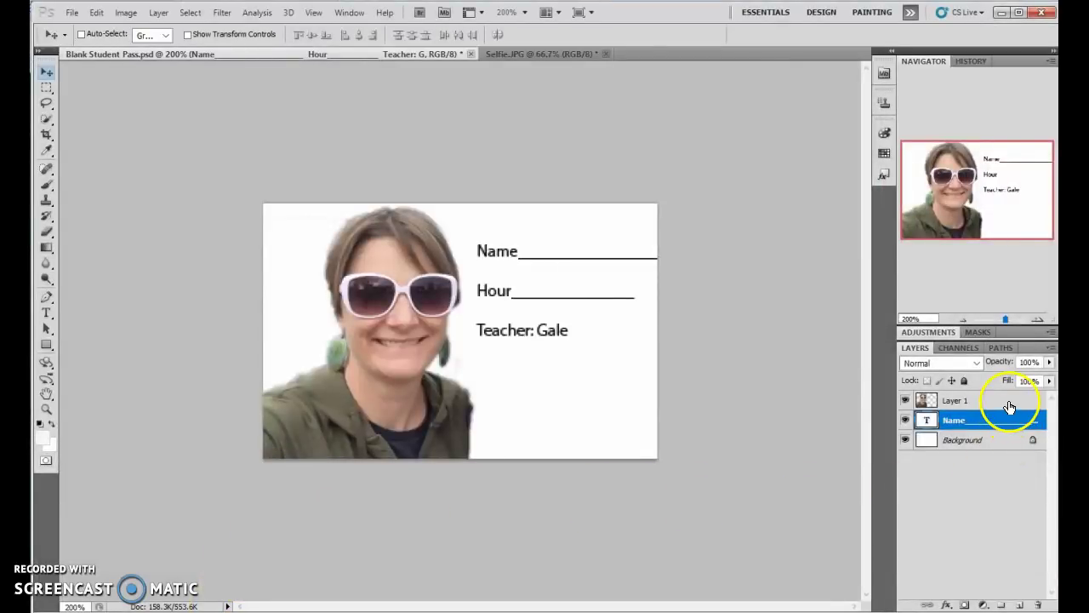
Unlock the Background layer and paste the arch picture in as a new layer.
left_click(1001, 444)
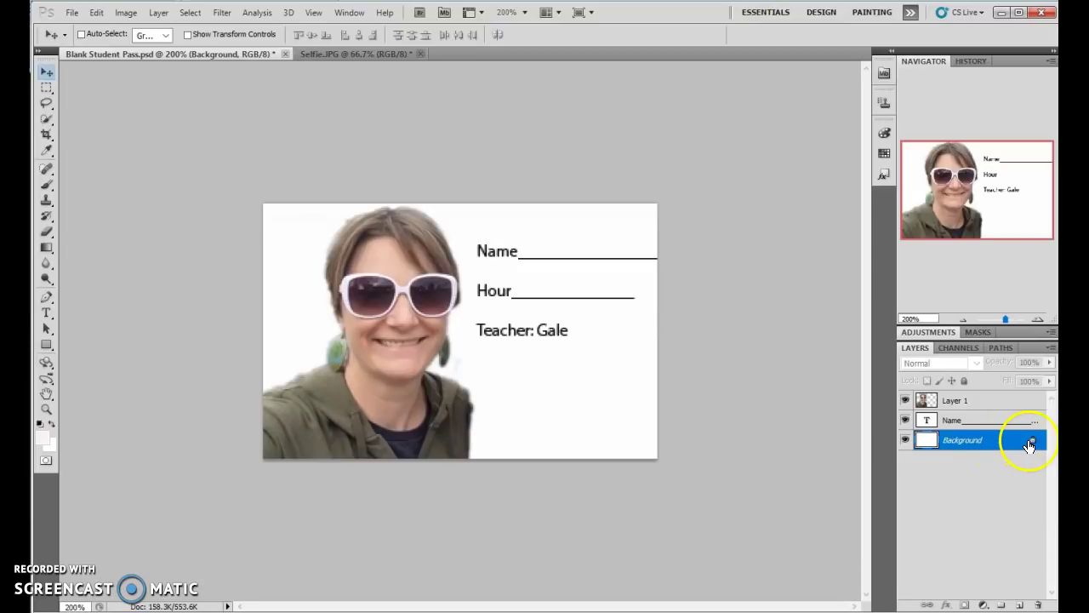
left_click_drag(1033, 443, 1038, 604)
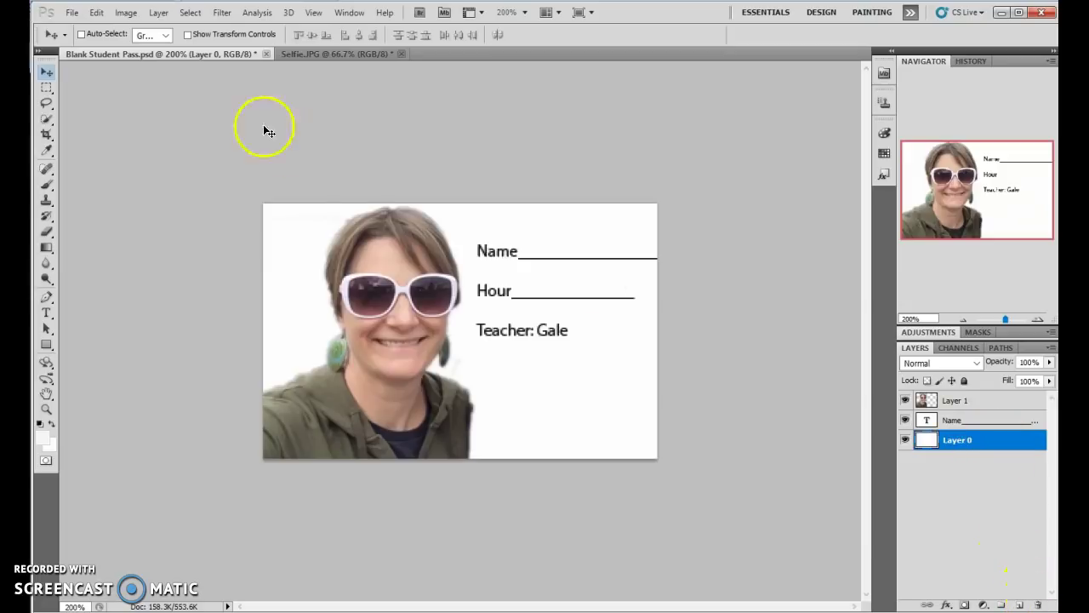
left_click(96, 12)
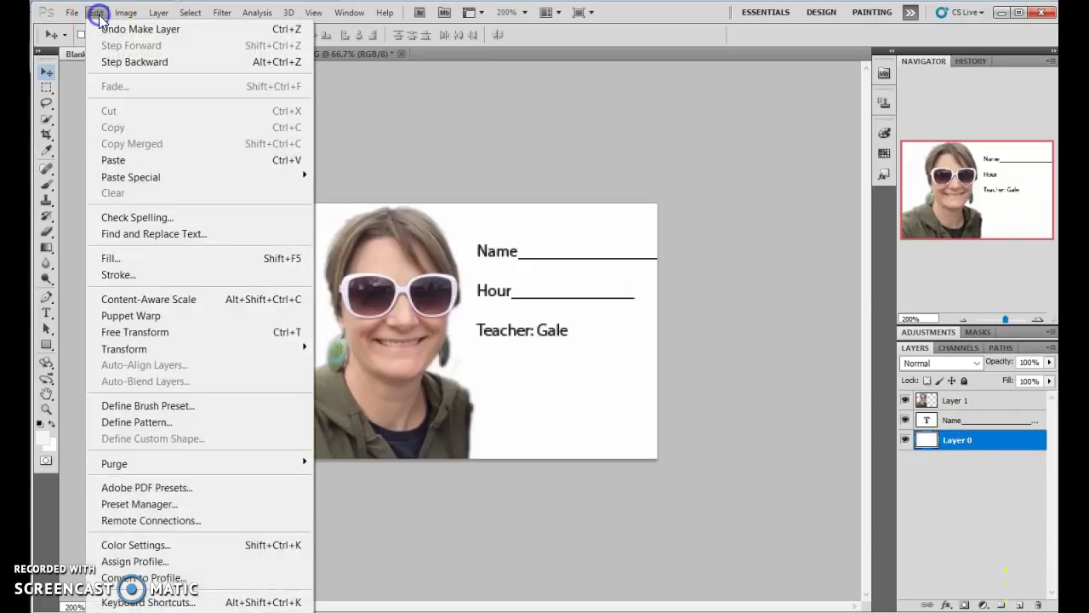
left_click(134, 162)
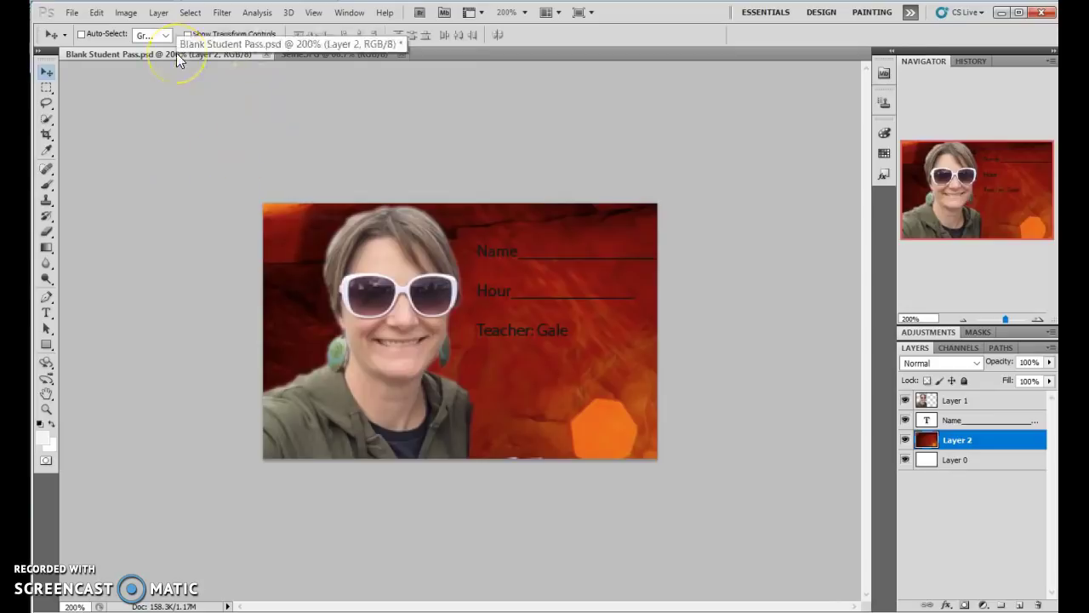
Free-transform the arch image so it covers the whole student pass, and commit.
left_click(97, 12)
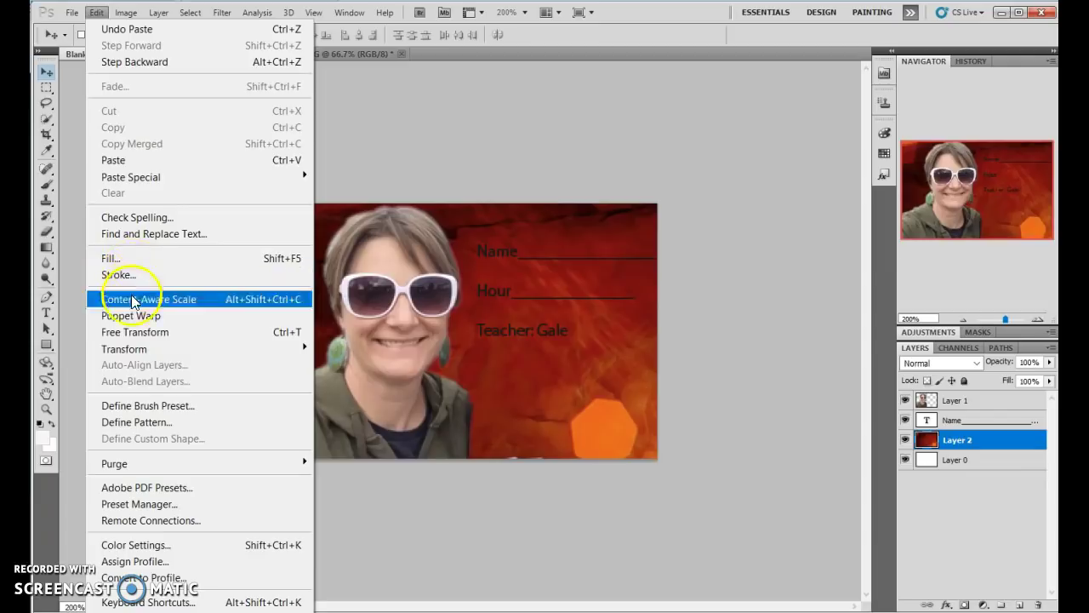
left_click(127, 336)
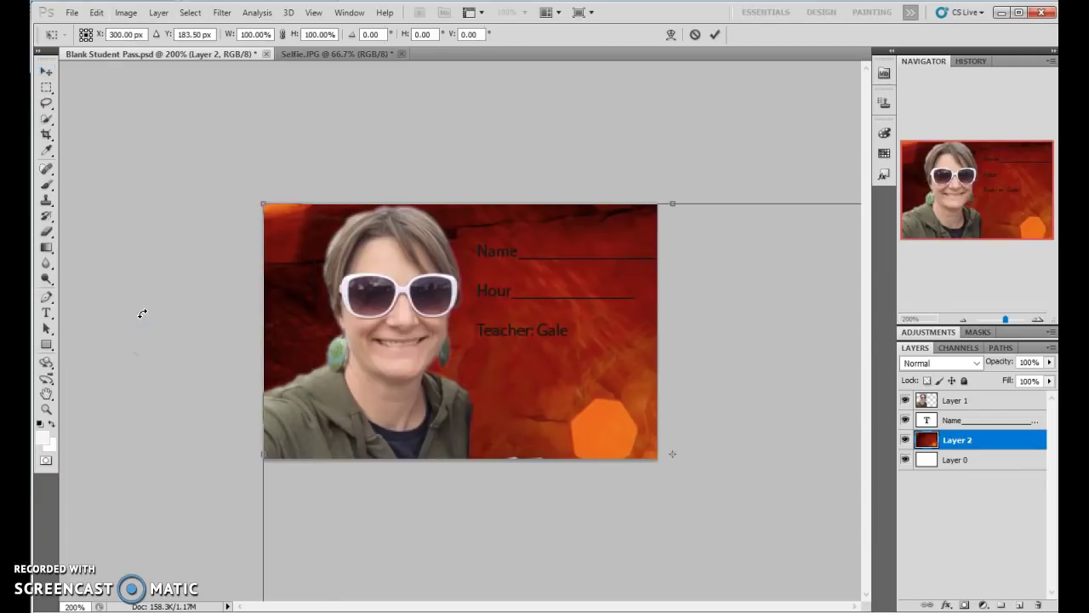
mouse_move(265, 204)
left_mouse_down()
mouse_move(679, 502)
mouse_move(430, 285)
mouse_move(291, 182)
mouse_move(272, 211)
left_mouse_up()
left_click_drag(646, 391, 712, 486)
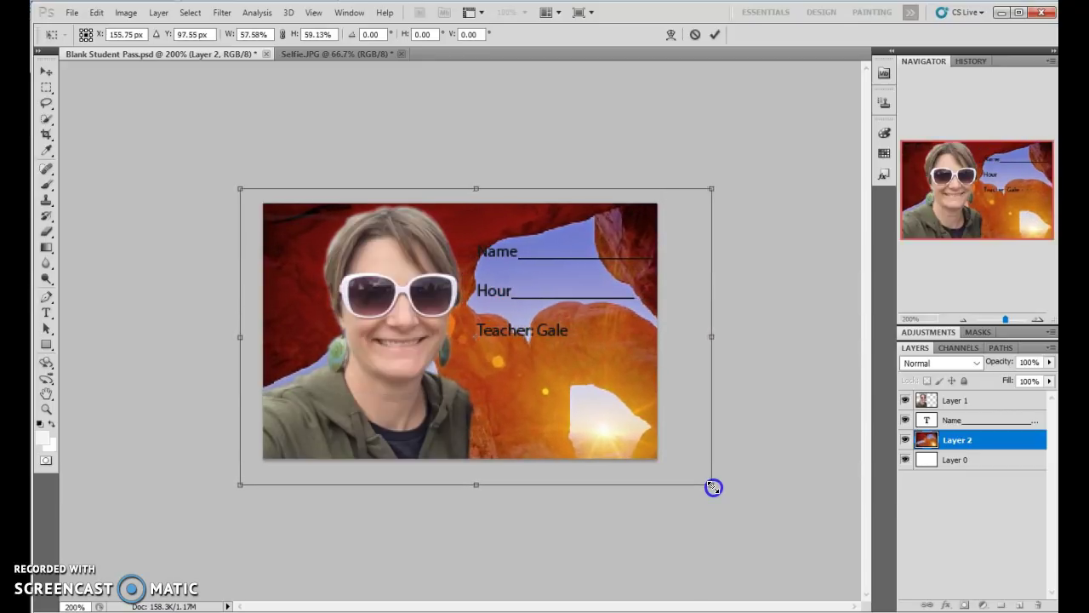
left_click(715, 34)
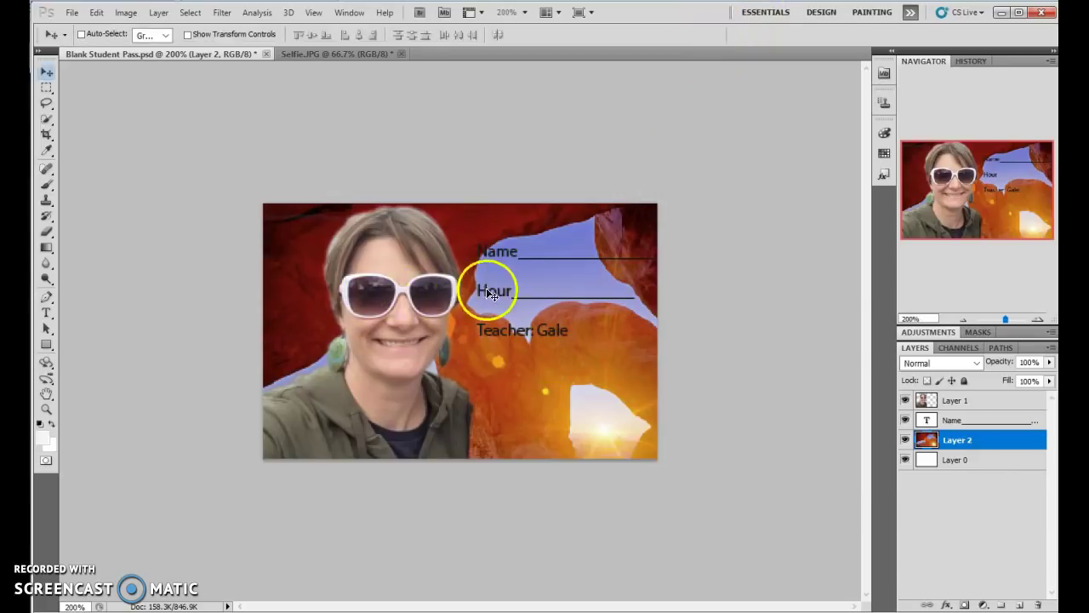
Apply a Gaussian Blur with a 1.1-pixel radius to the arch layer.
left_click(314, 13)
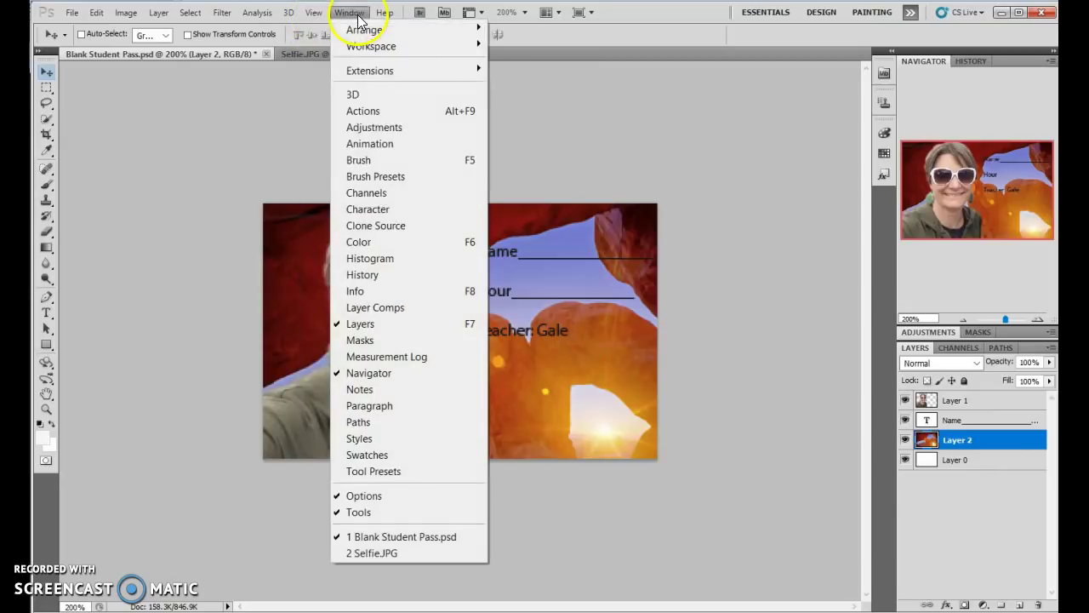
mouse_move(292, 15)
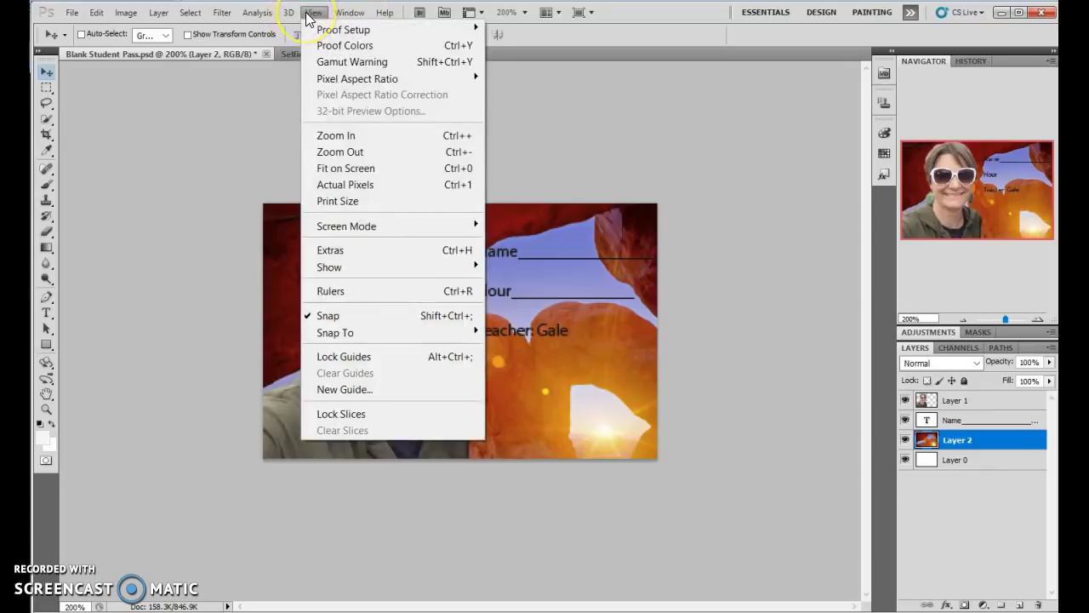
left_click(226, 13)
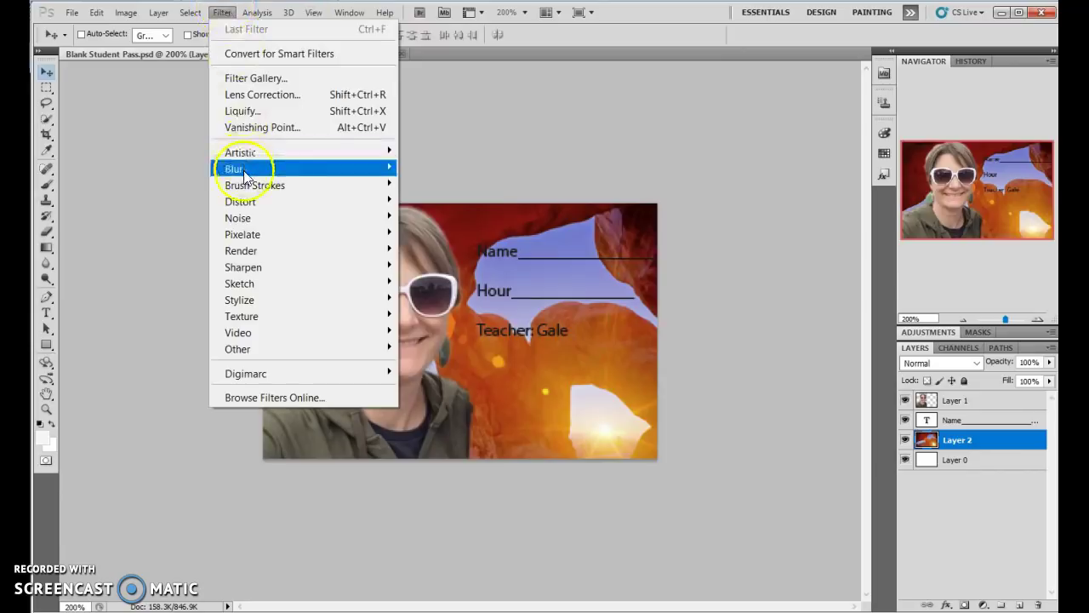
mouse_move(245, 174)
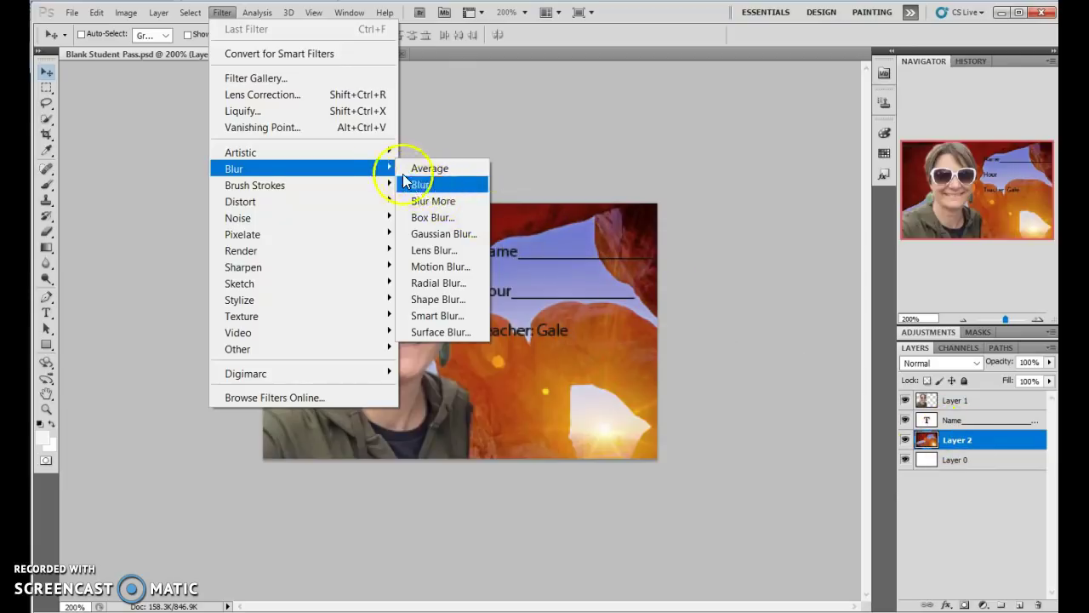
left_click(430, 233)
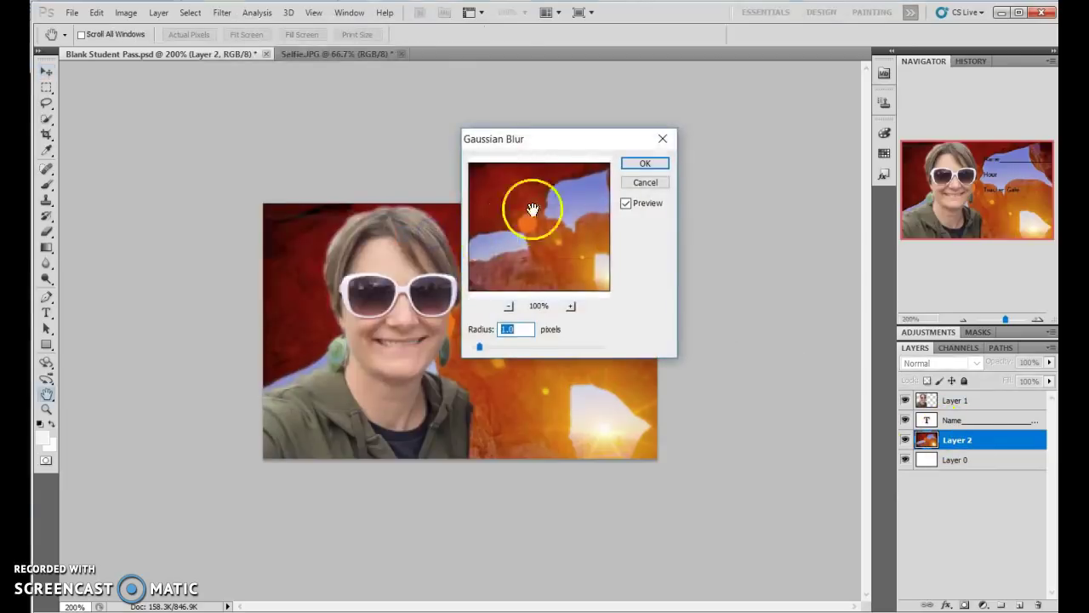
left_click_drag(581, 148, 783, 138)
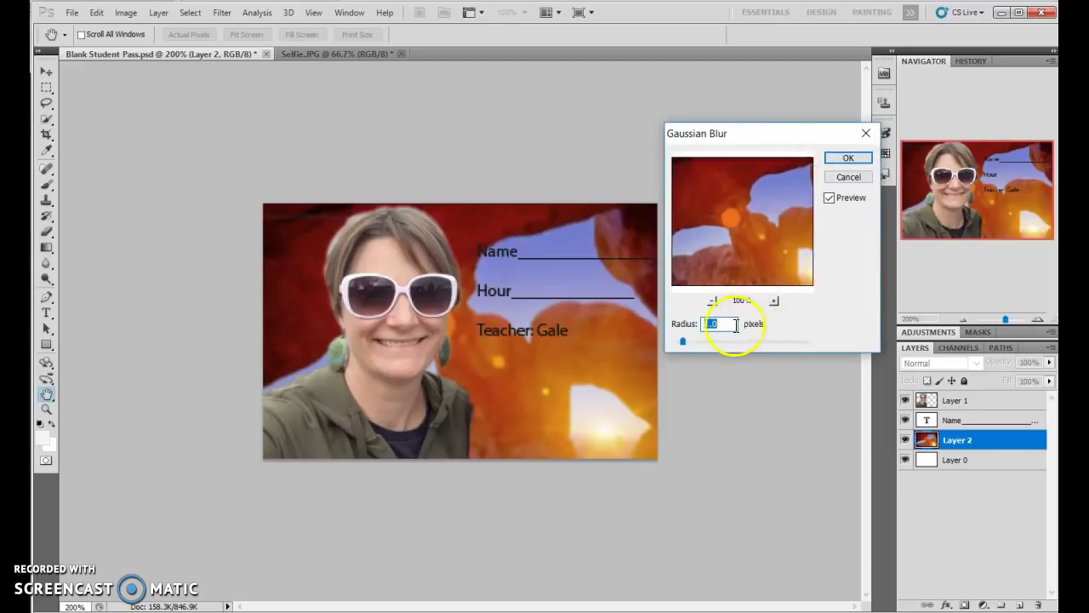
left_click_drag(684, 342, 692, 343)
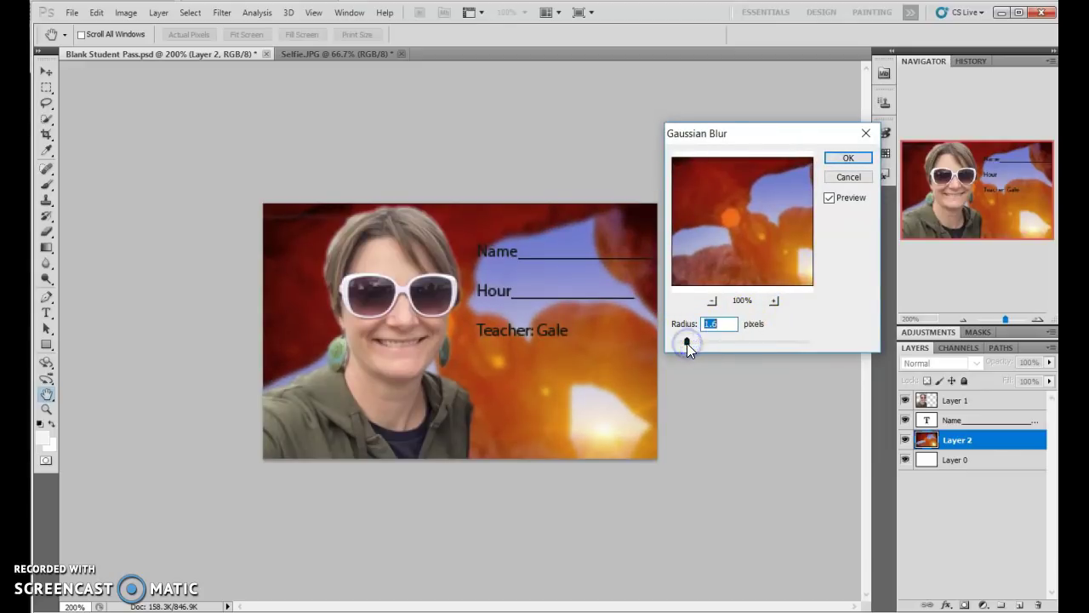
left_click_drag(686, 343, 684, 344)
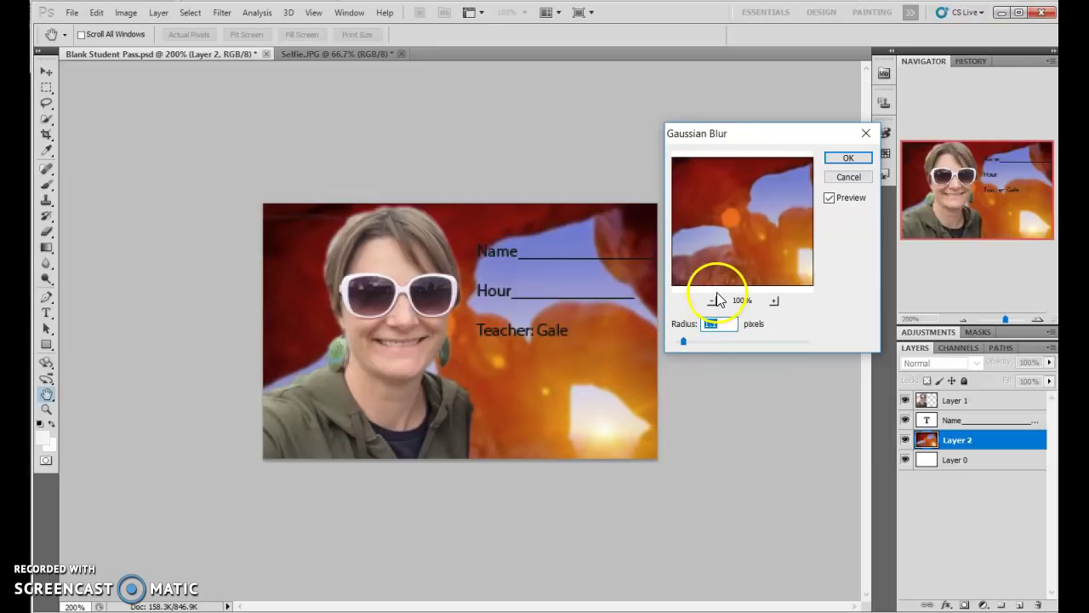
left_click(849, 158)
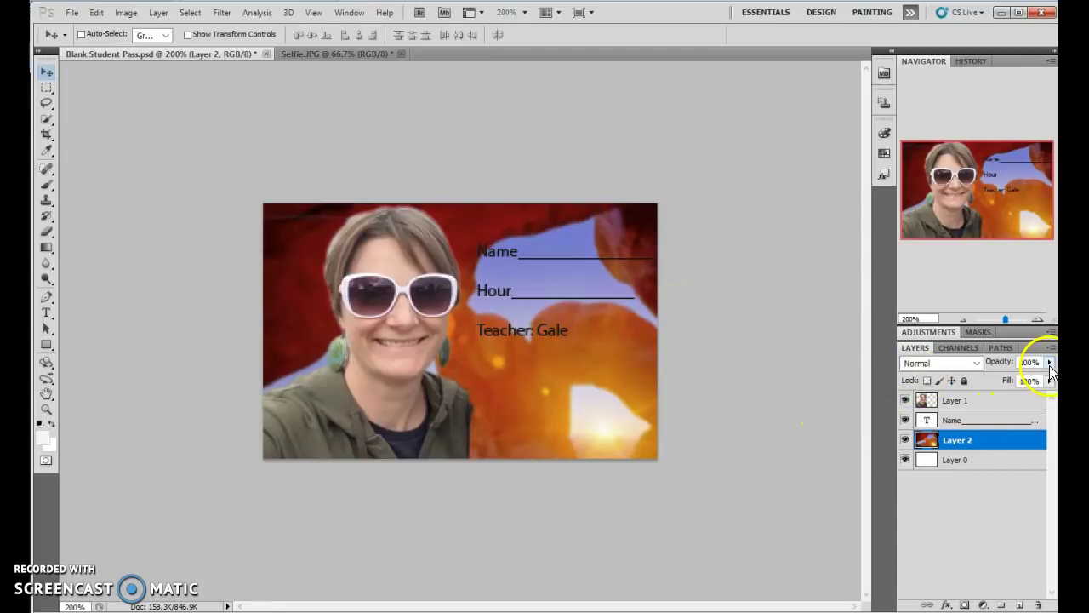
Lower the selfie layer (Layer 1) to 75% opacity.
left_click(985, 401)
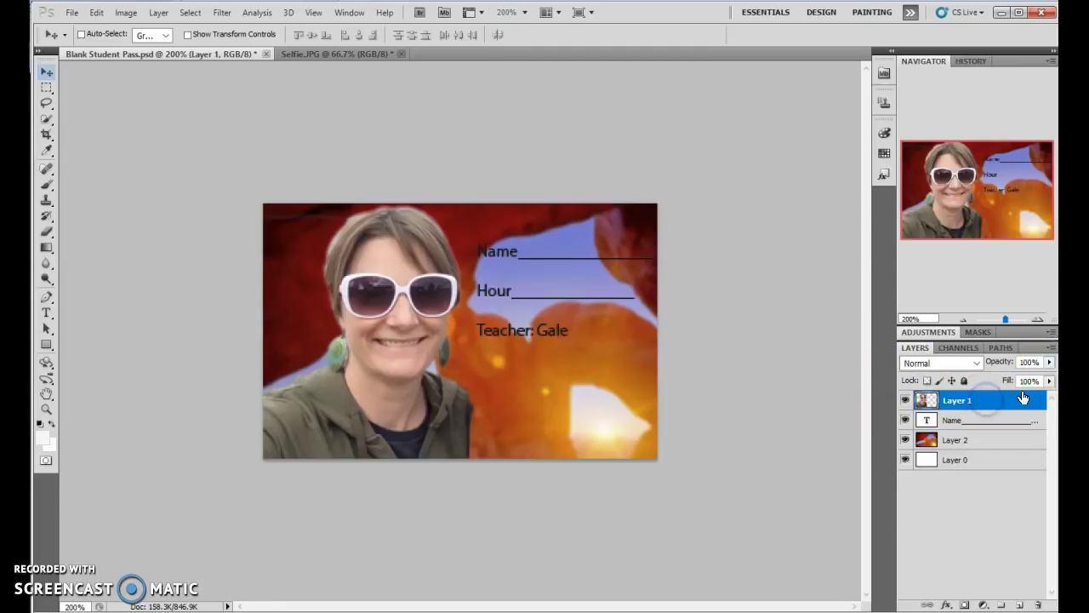
left_click(995, 407)
left_click(1049, 362)
left_click_drag(1049, 377, 1028, 379)
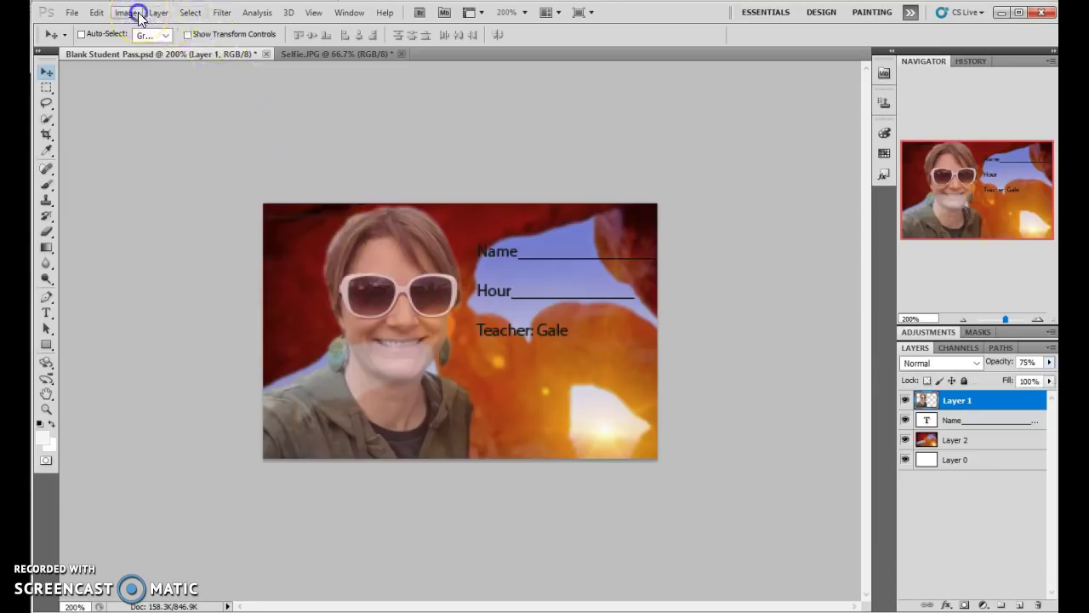
Try inverting the selfie's colours, then undo it through the History panel.
left_click(136, 12)
mouse_move(152, 56)
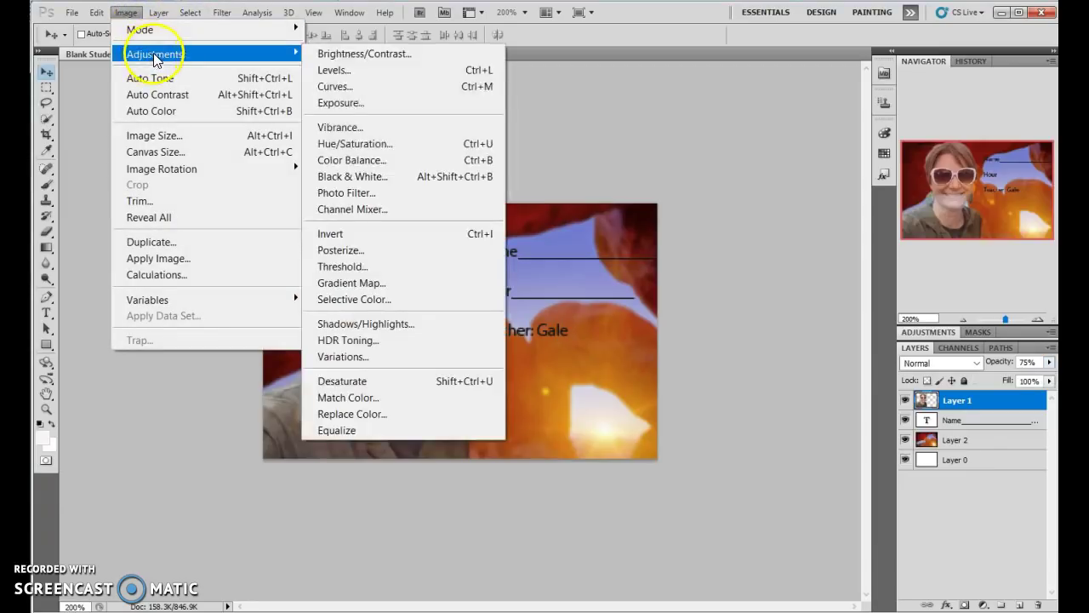
left_click(354, 234)
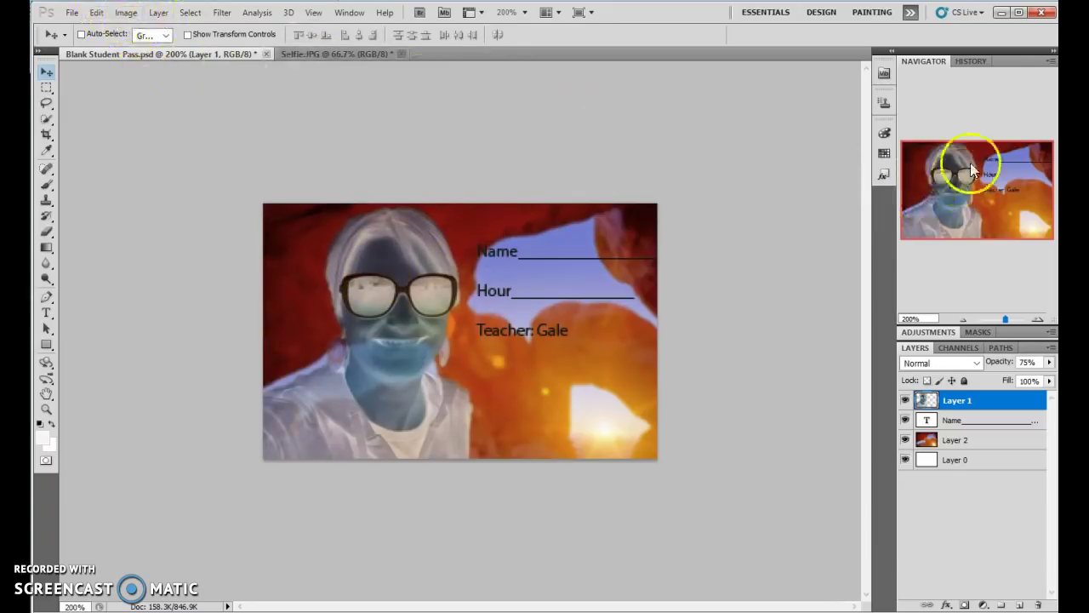
left_click(972, 64)
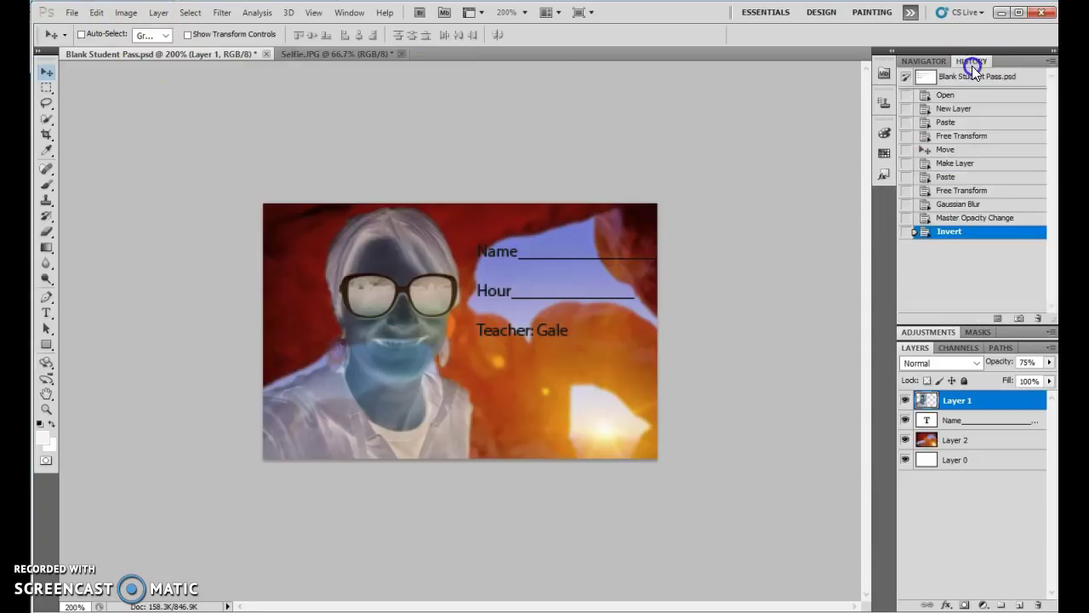
left_click(969, 218)
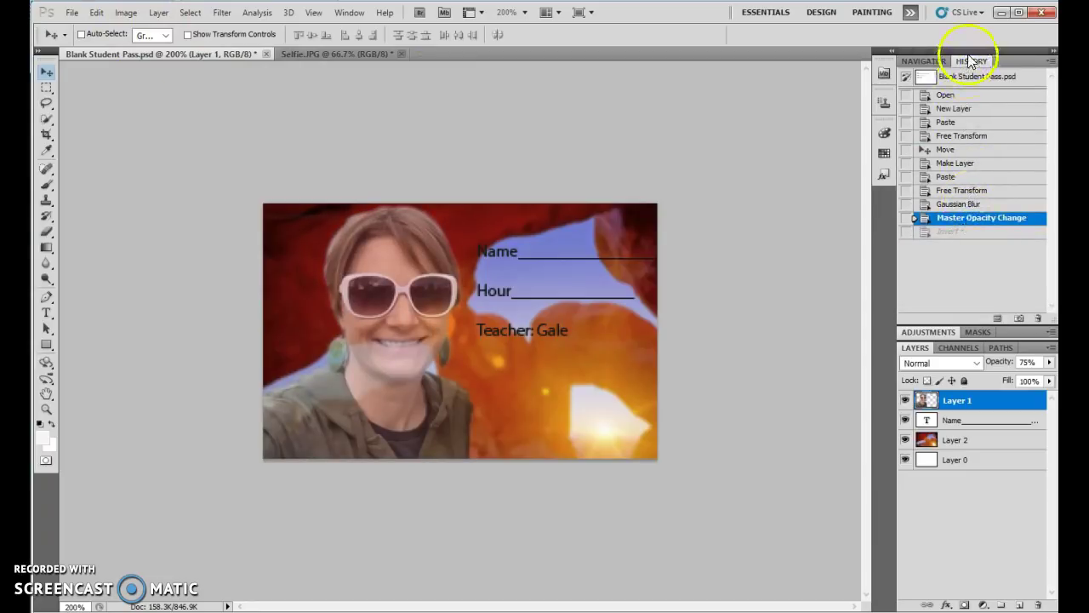
left_click(957, 204)
left_click(953, 190)
left_click(954, 177)
left_click(951, 150)
left_click(959, 219)
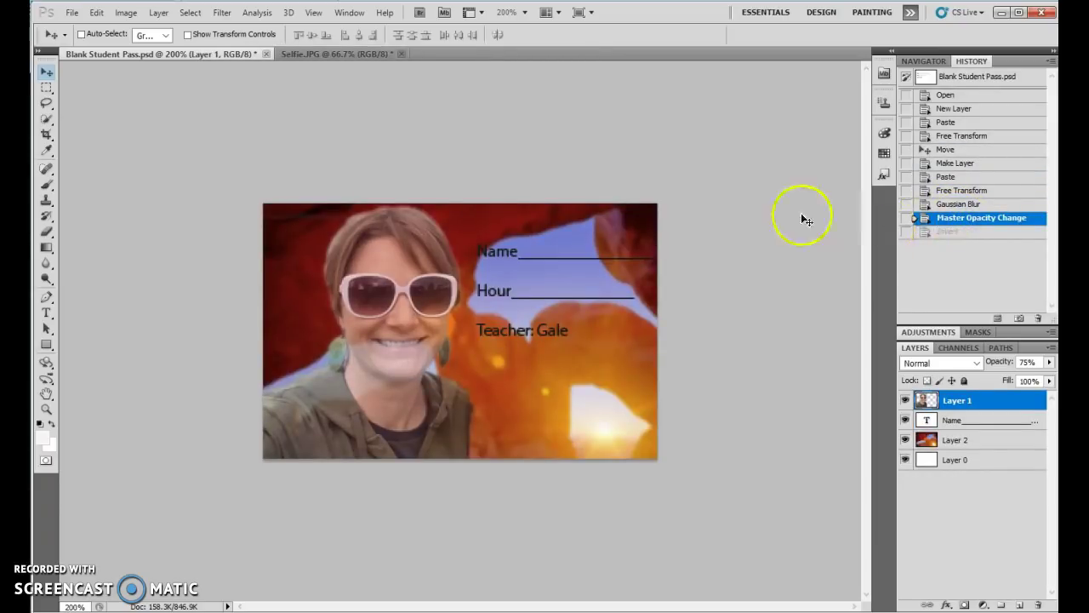
Posterize the arch background layer at 16 levels.
left_click(1001, 440)
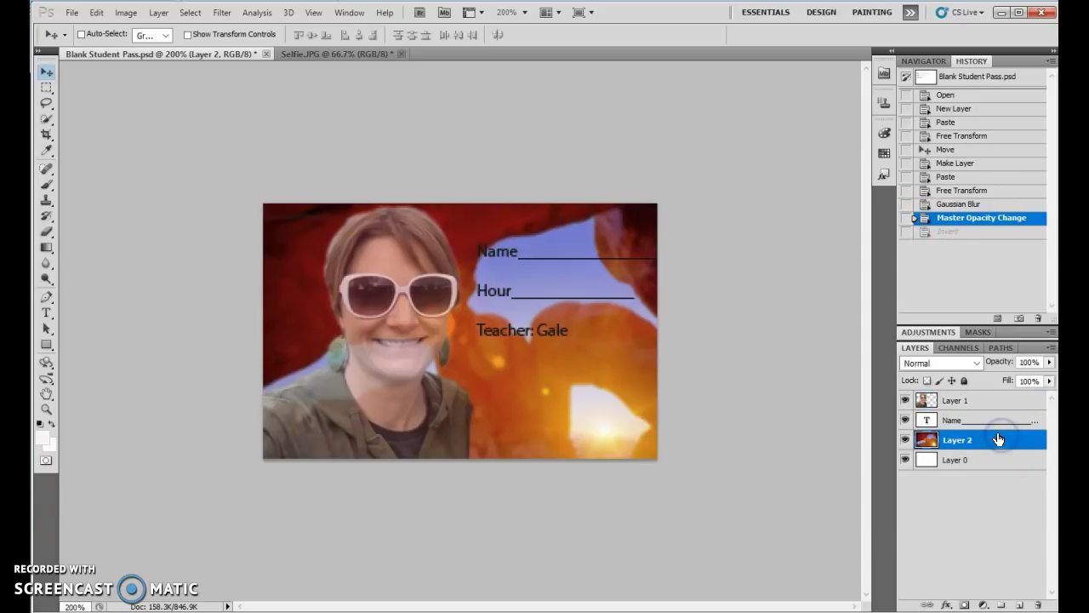
left_click(133, 16)
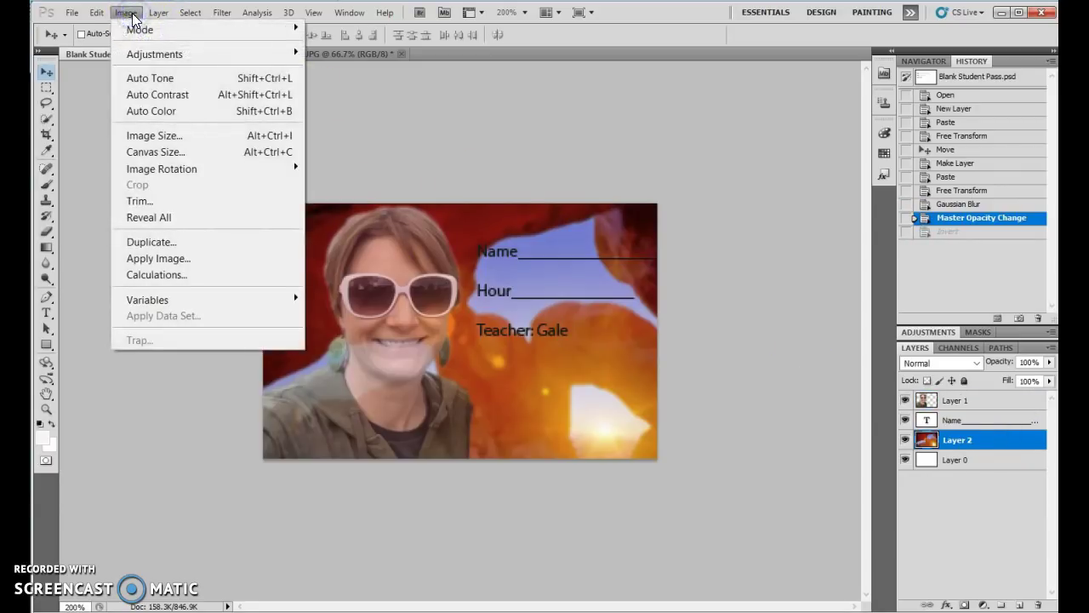
mouse_move(142, 57)
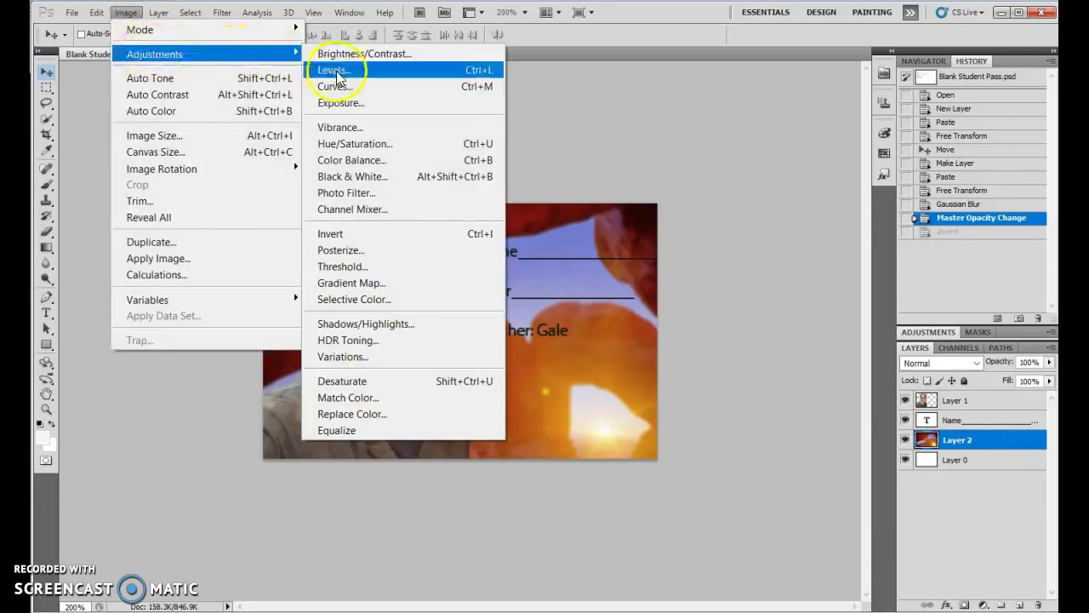
left_click(356, 249)
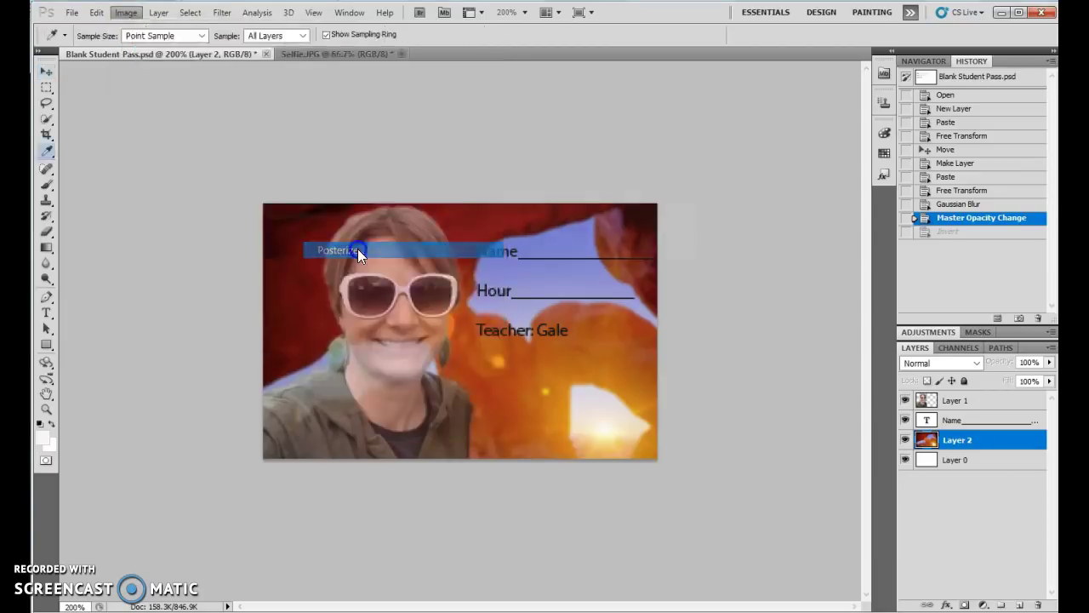
left_click_drag(567, 187, 747, 218)
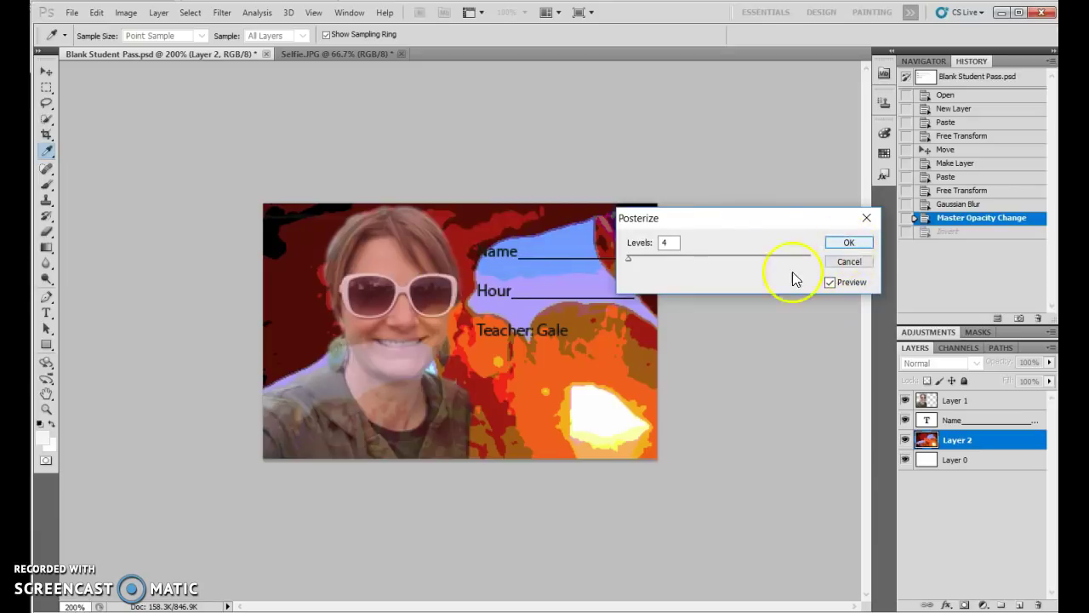
mouse_move(630, 258)
left_mouse_down()
mouse_move(743, 264)
mouse_move(613, 268)
mouse_move(645, 271)
left_mouse_up()
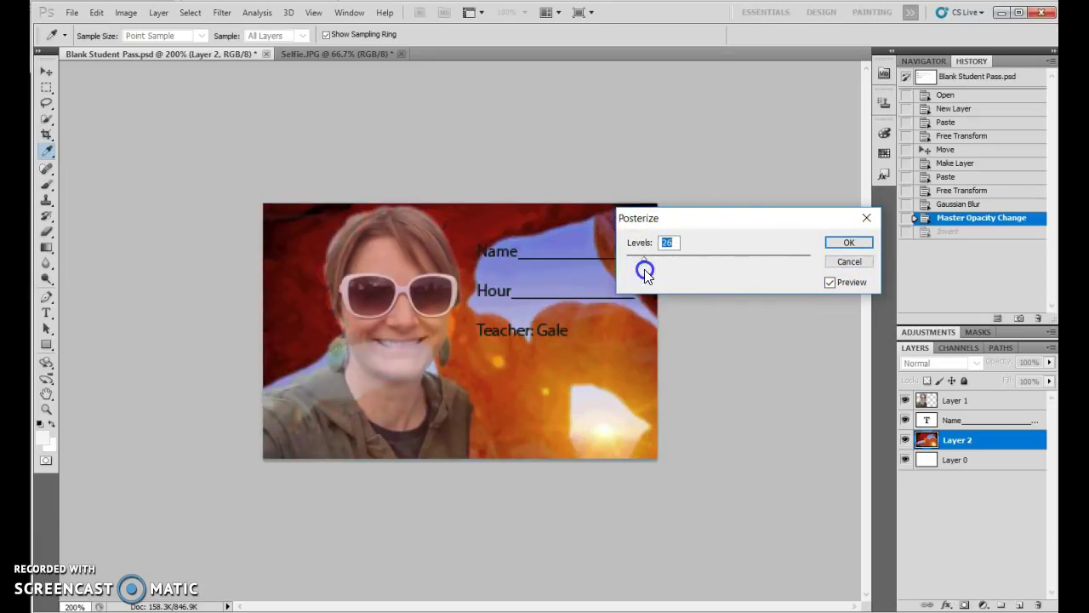
left_click(840, 242)
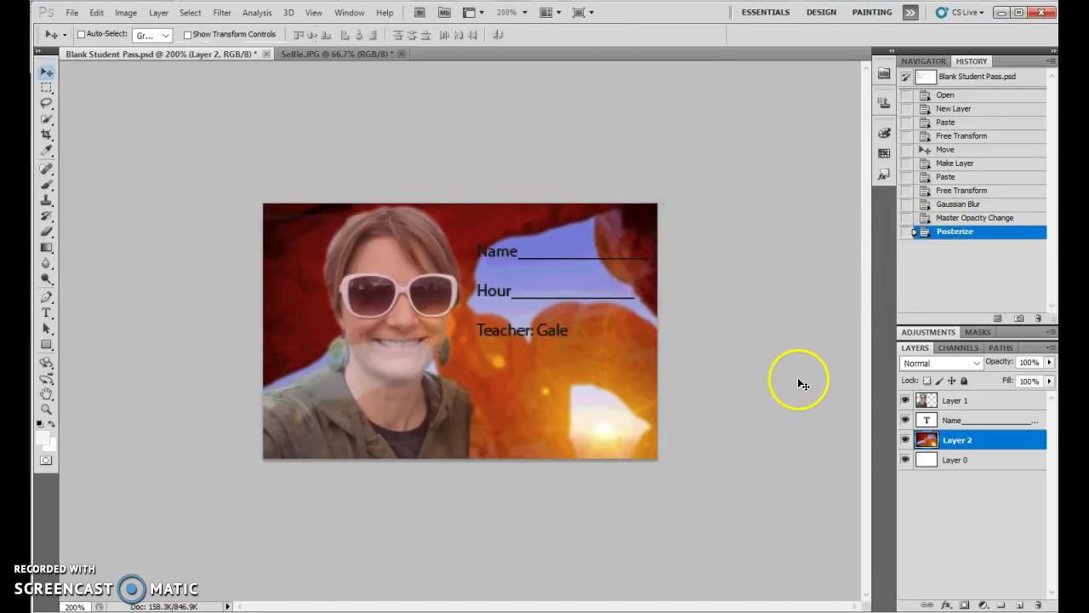
Set the arch layer to 80% opacity and reselect Layer 1.
left_click(1047, 365)
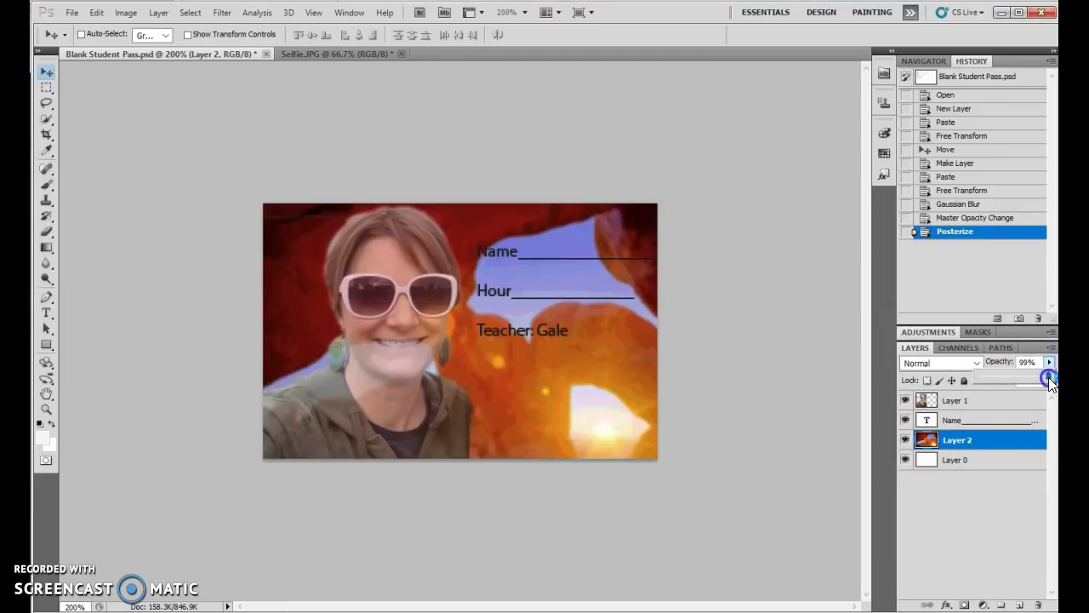
left_click_drag(1040, 377, 1035, 378)
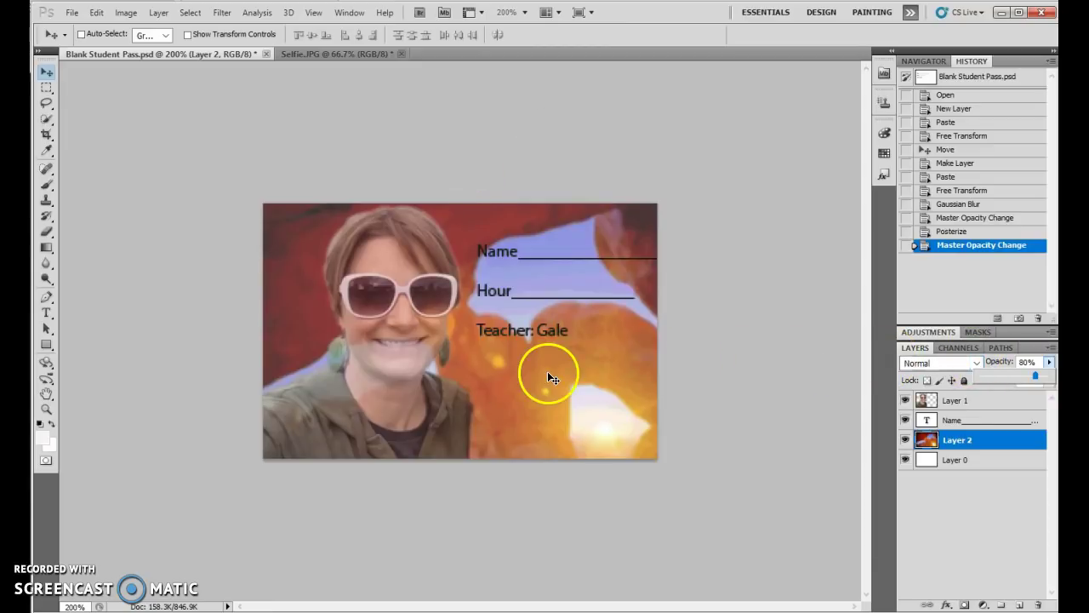
left_click(1007, 399)
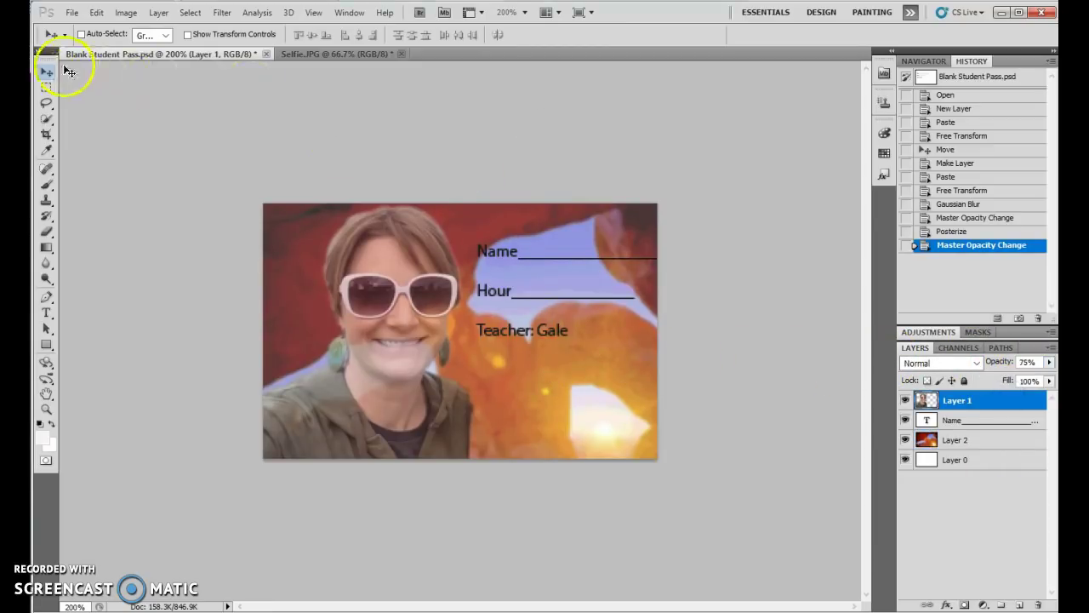
Nudge the selfie and the Name text layer slightly to the left.
left_click_drag(405, 300, 383, 303)
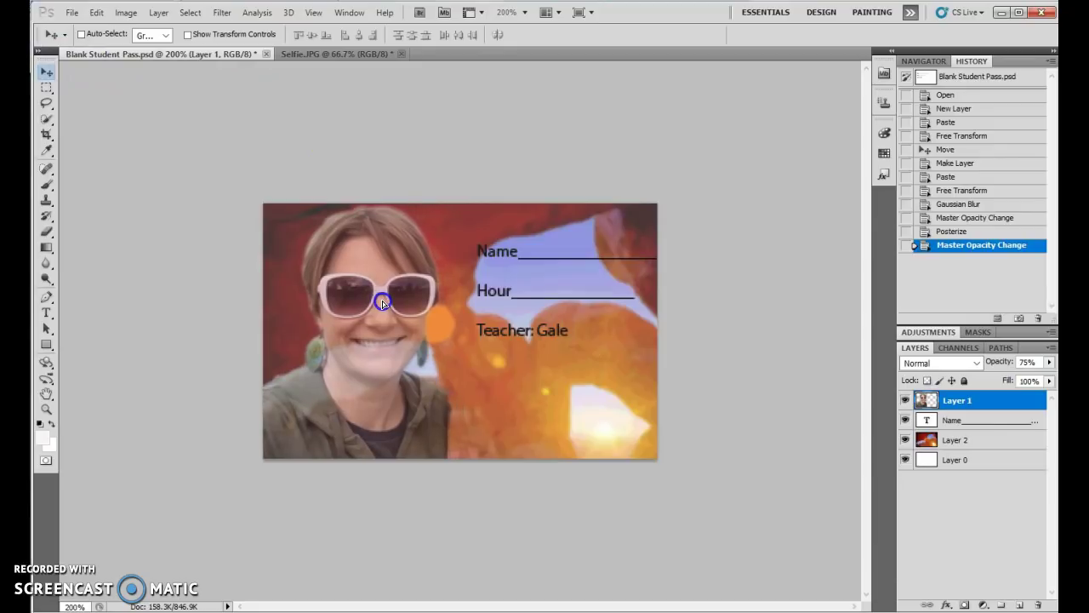
left_click(972, 426)
left_click_drag(566, 301, 544, 301)
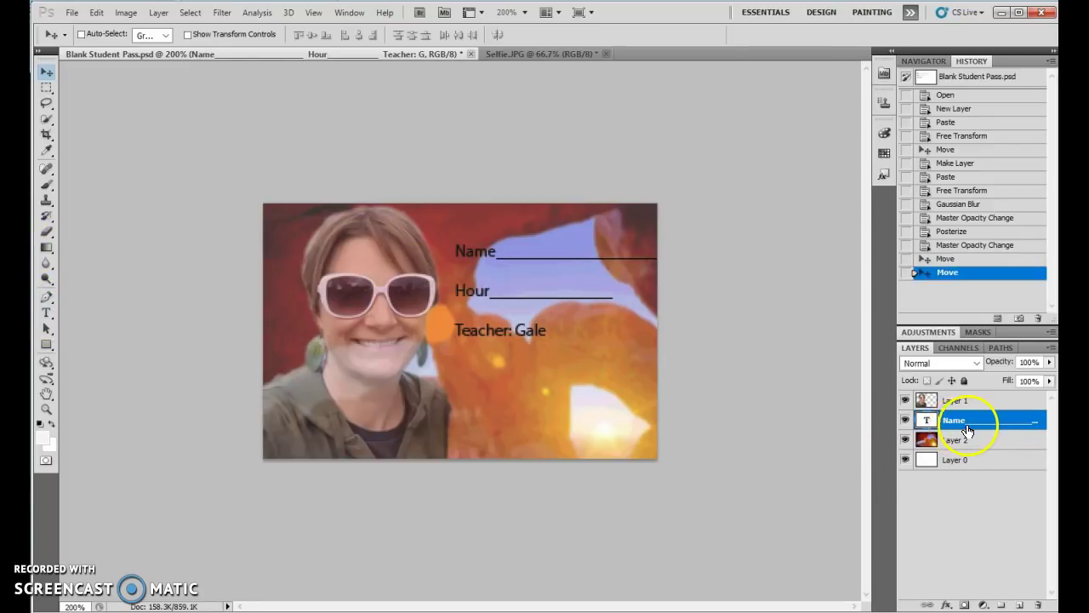
Set the card text font to Papyrus at 12 pt.
left_click(48, 312)
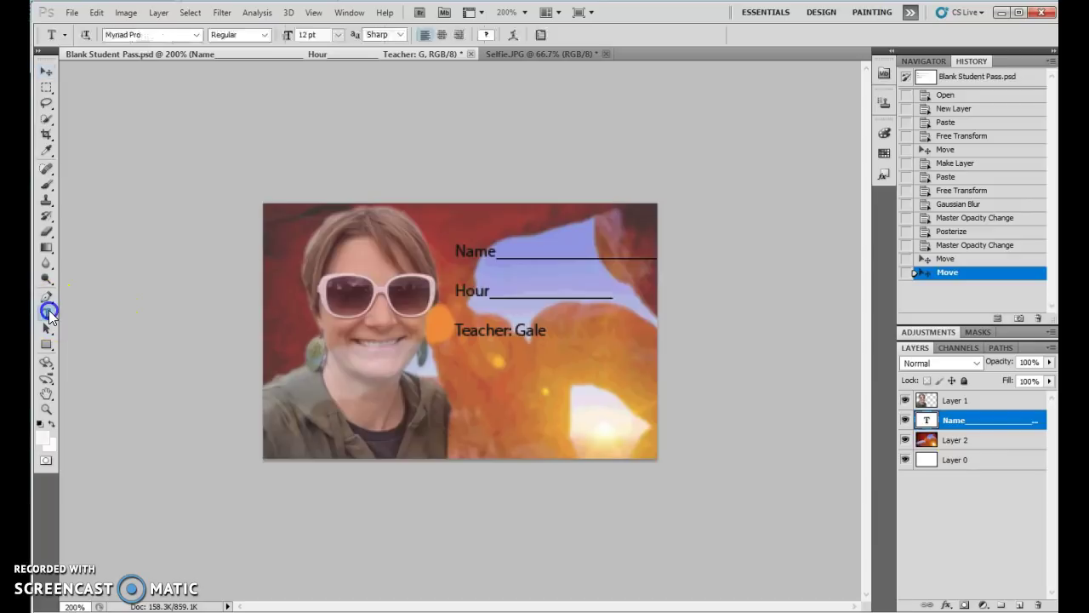
left_click(196, 35)
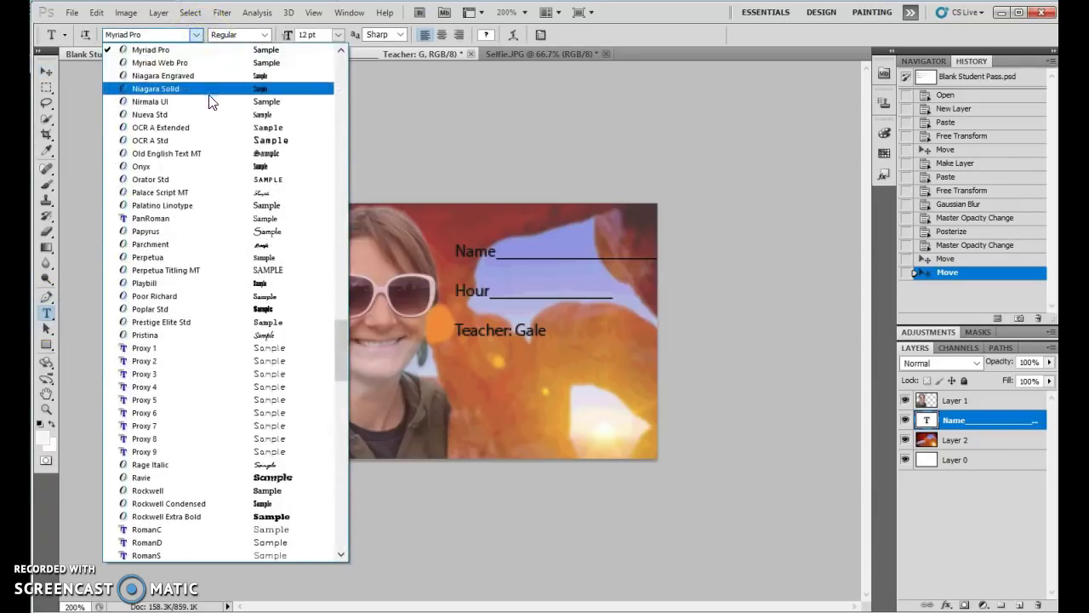
left_click_drag(210, 105, 201, 229)
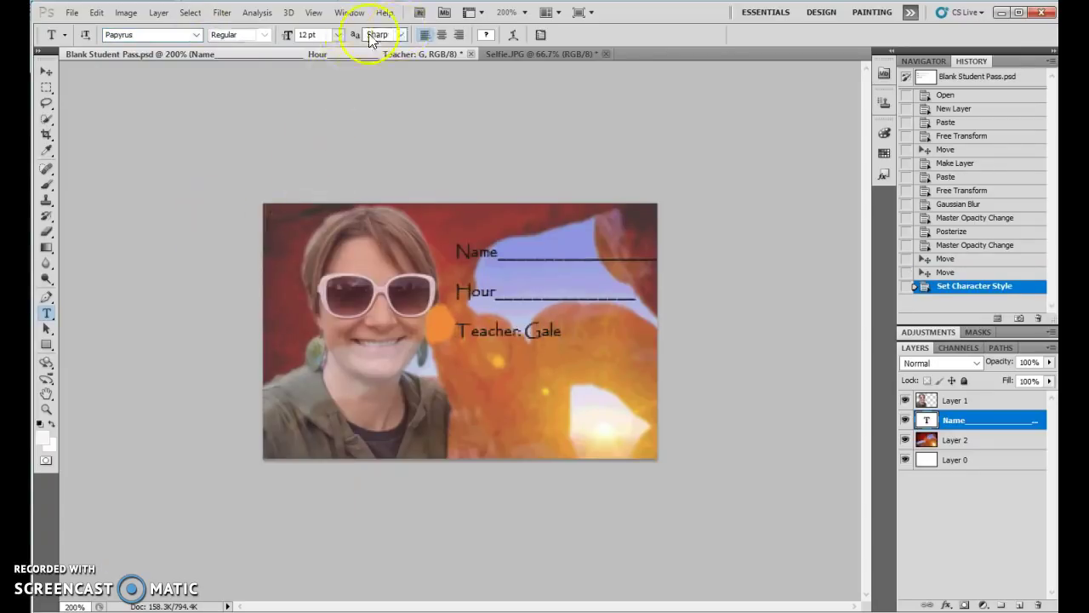
left_click(338, 35)
left_click(324, 155)
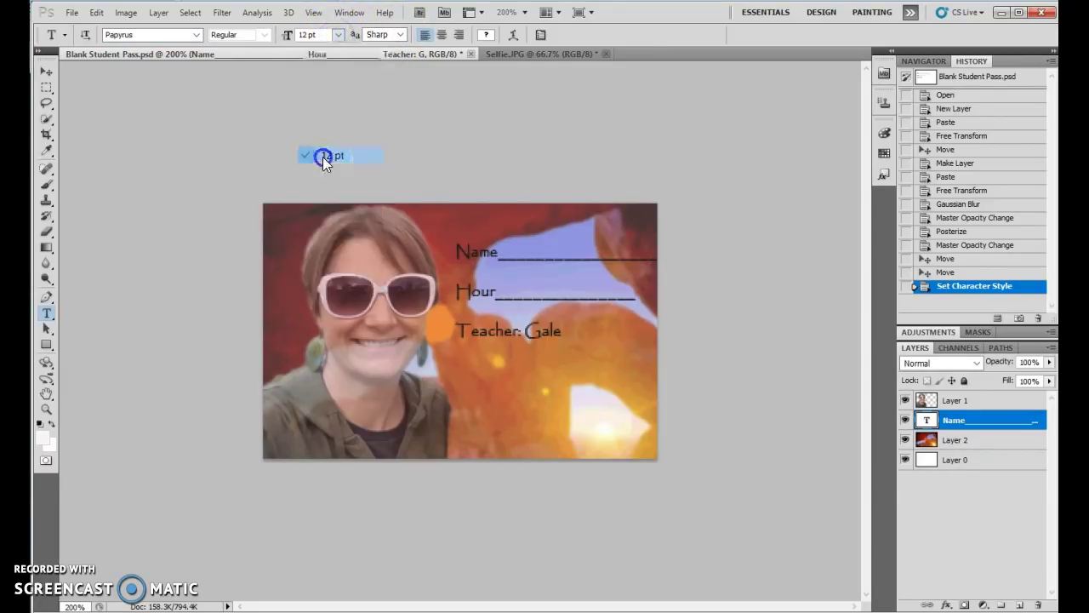
Enter the student's name and hour 1 on the card, then select all three text lines.
left_click(525, 250)
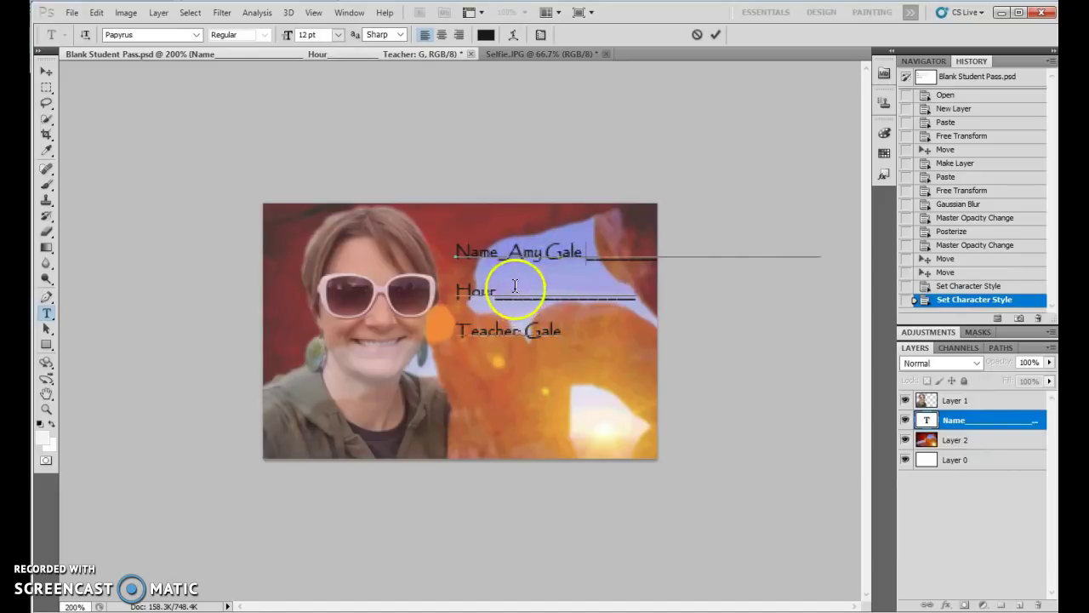
left_click(514, 292)
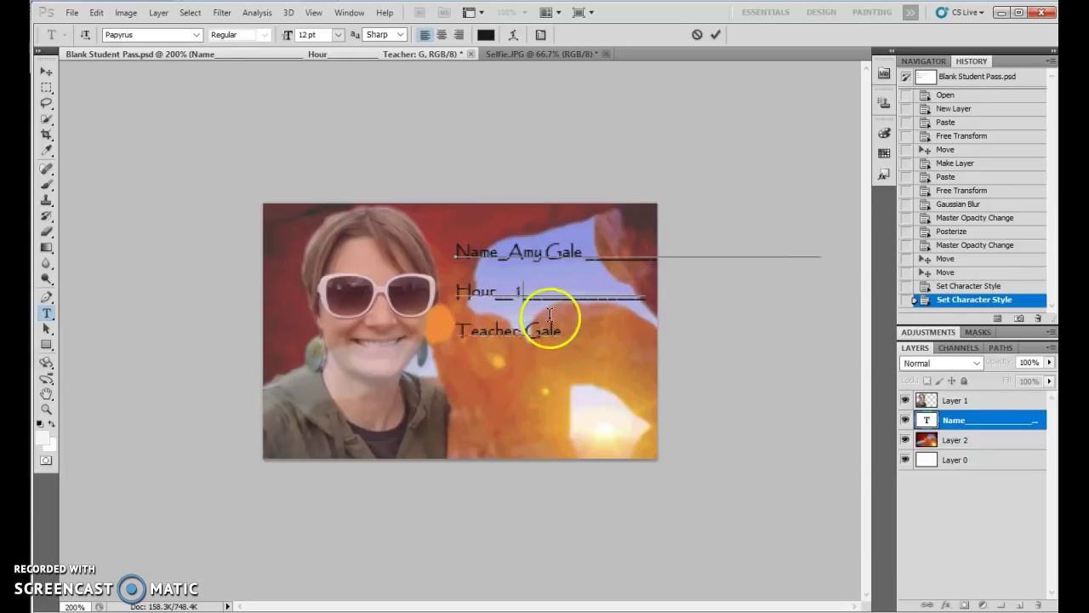
left_click_drag(559, 333, 453, 250)
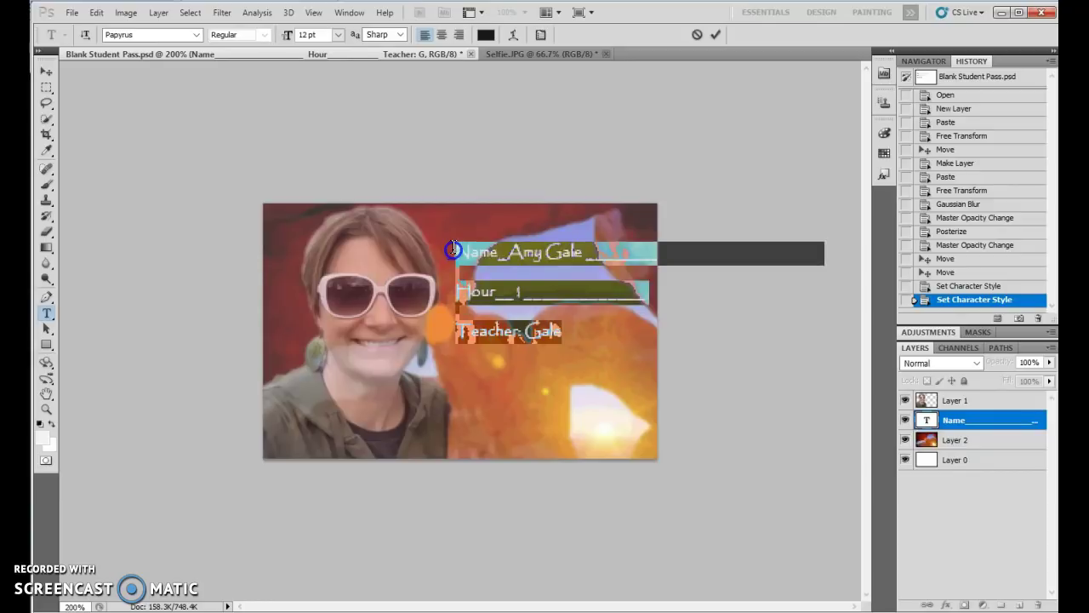
left_click(562, 342)
left_click_drag(554, 331, 449, 251)
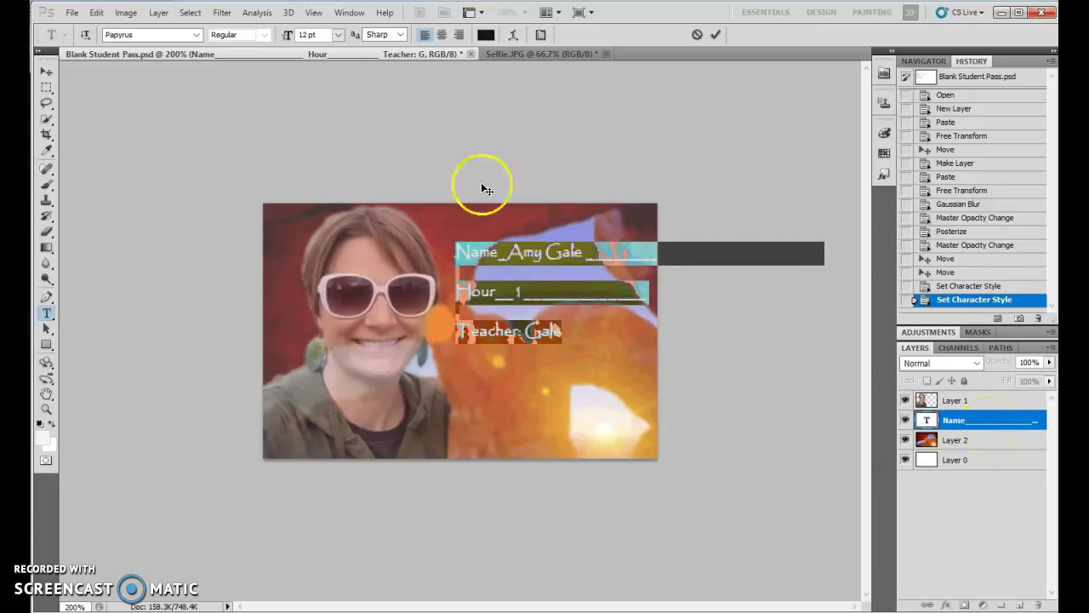
Colour the text dark #44313a, sampled from the shirt in the selfie.
left_click(486, 34)
left_click_drag(630, 97, 834, 122)
left_click(811, 153)
left_click(859, 170)
left_click(846, 202)
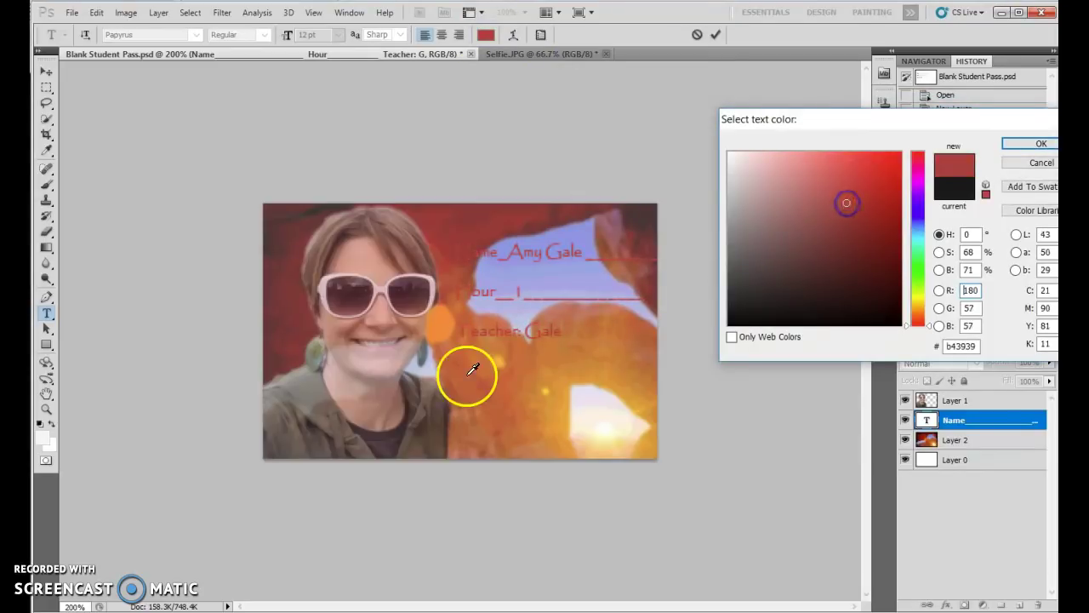
left_click(420, 387)
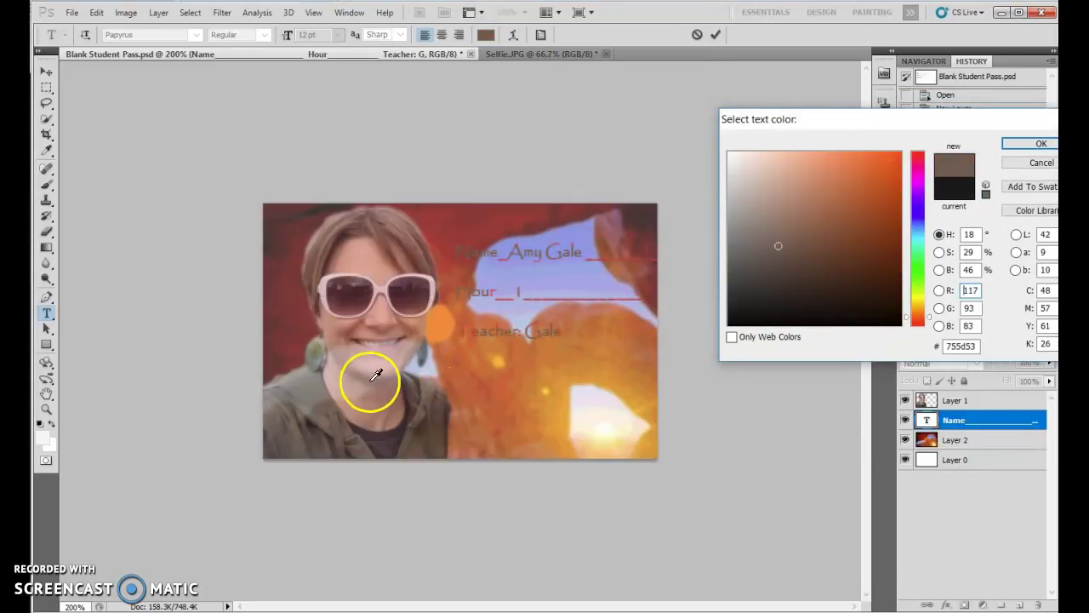
left_click(370, 430)
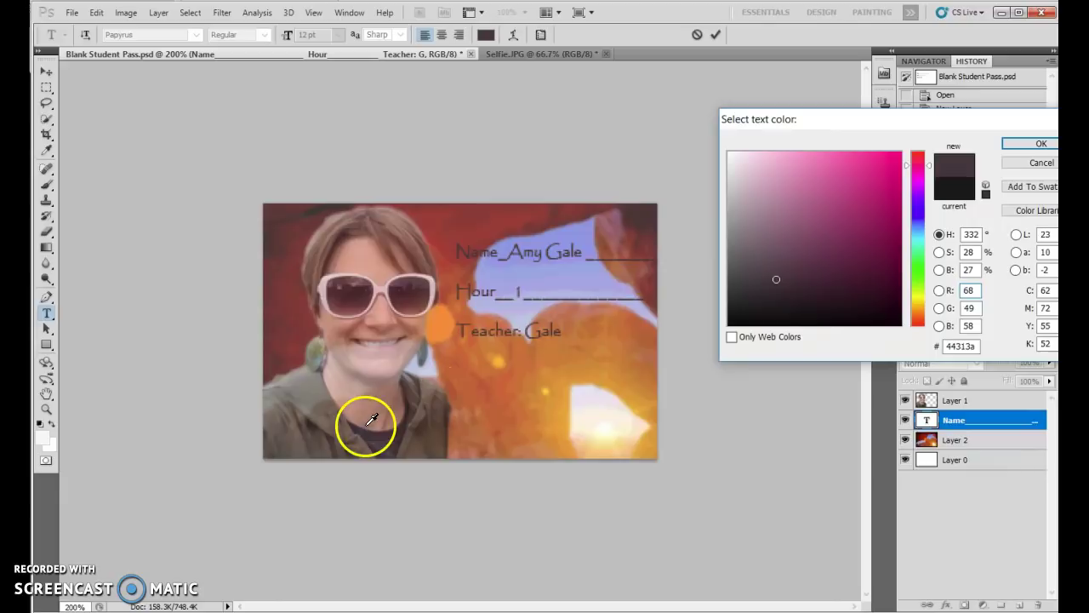
left_click(1034, 144)
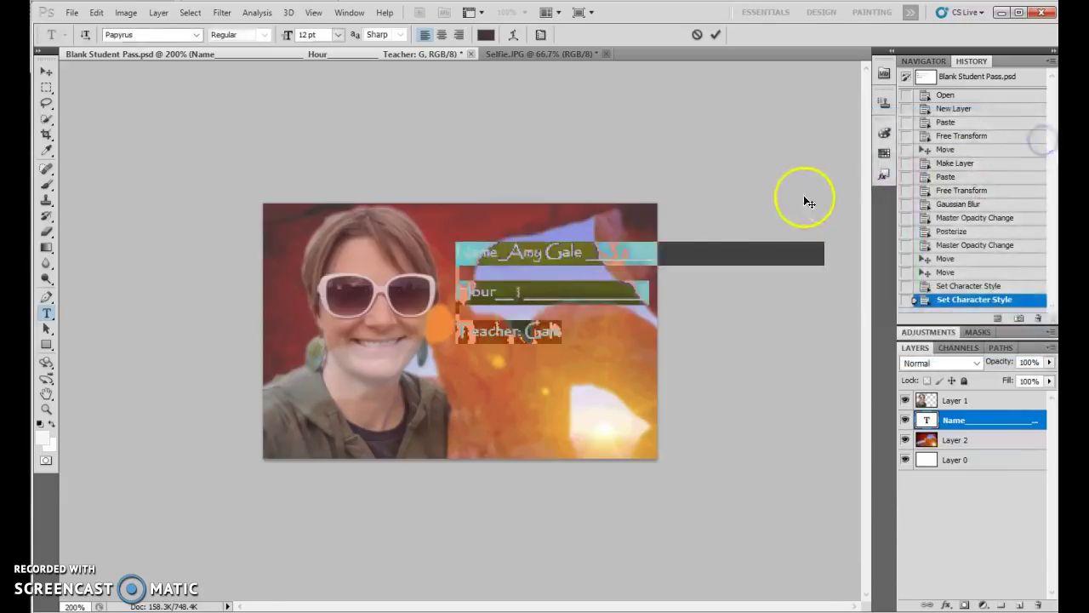
Delete the trailing underscores on the Name line and close the gap below it.
left_click(658, 255)
left_click_drag(658, 256, 596, 256)
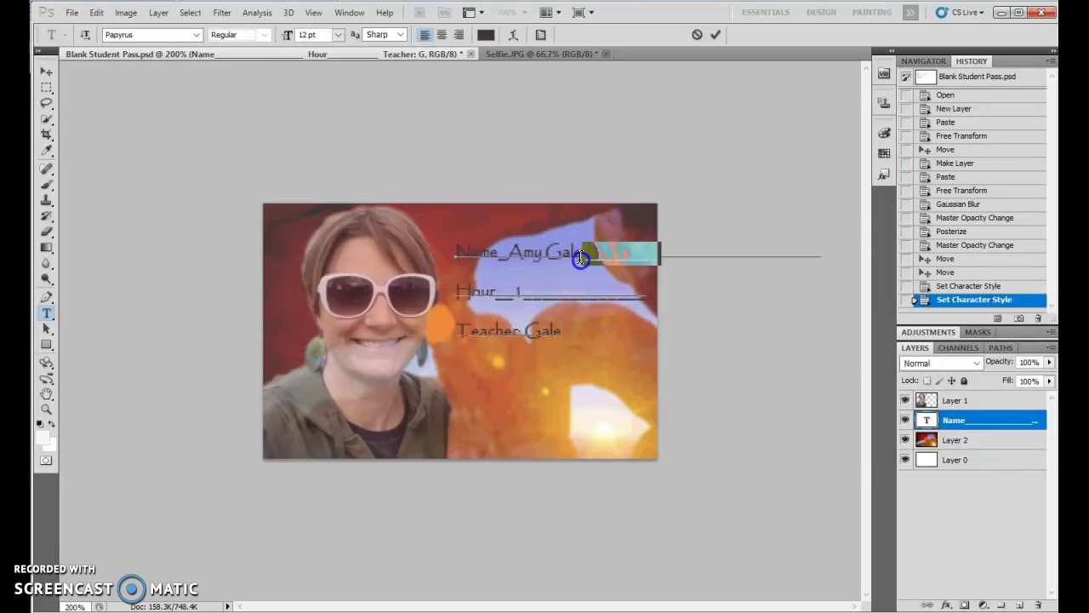
key("BackSpace")
left_click_drag(615, 256, 744, 255)
left_click(582, 259)
key("Delete")
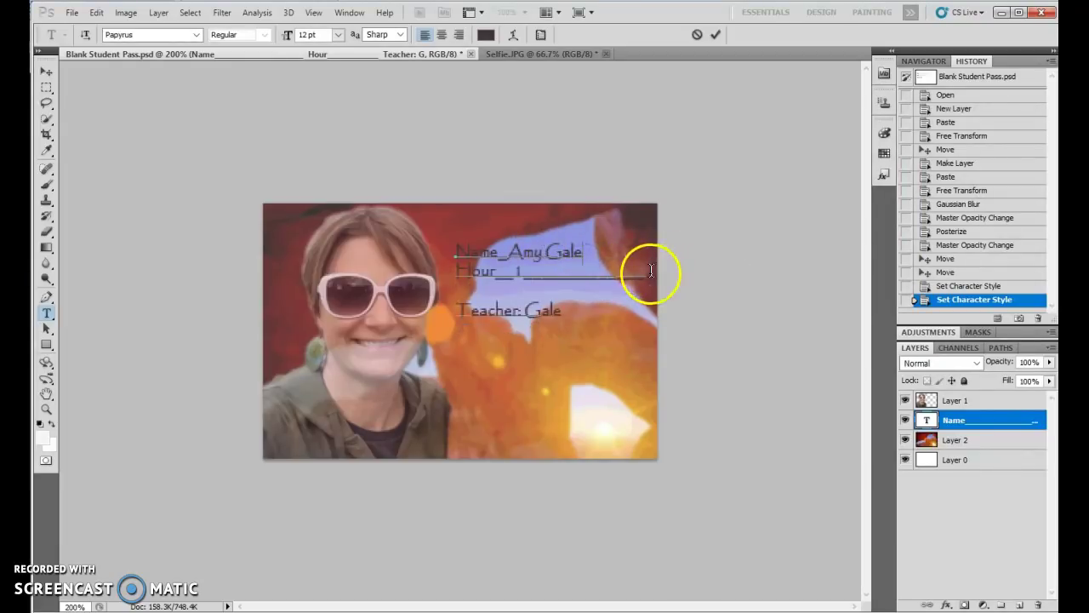
Remove the Hour line's underscores, retype 1, and delete the underscore after Name.
double_click(652, 272)
left_click(594, 281)
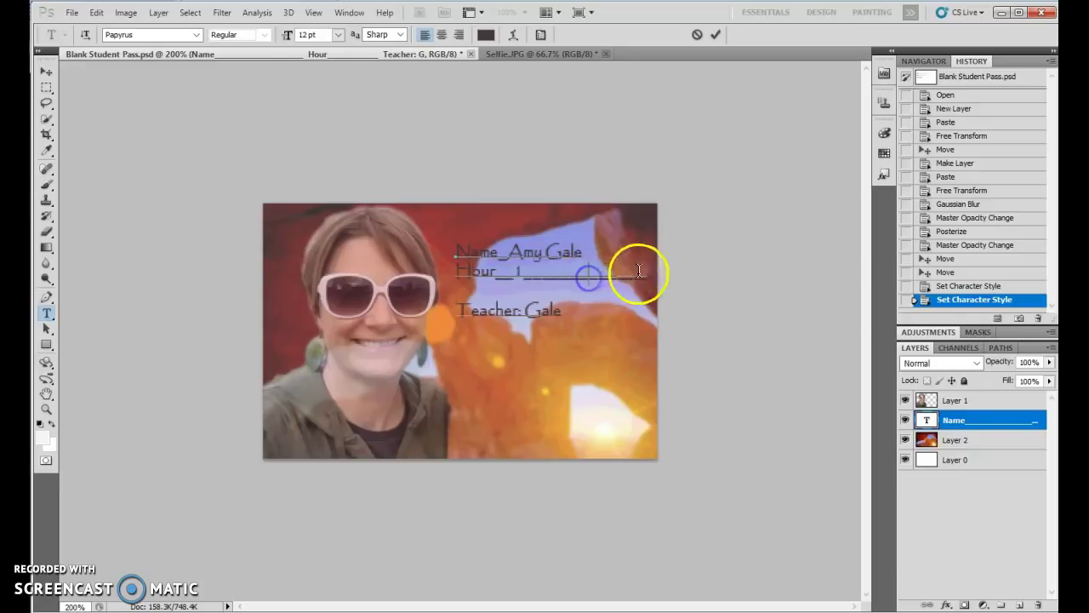
left_click(548, 284)
double_click(522, 276)
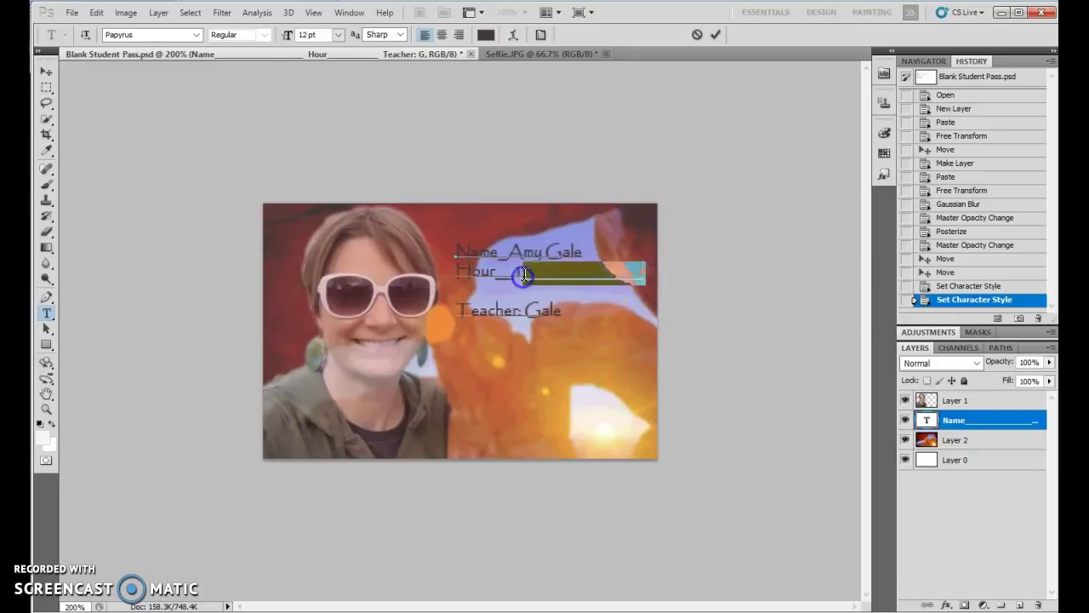
key("Delete")
double_click(504, 279)
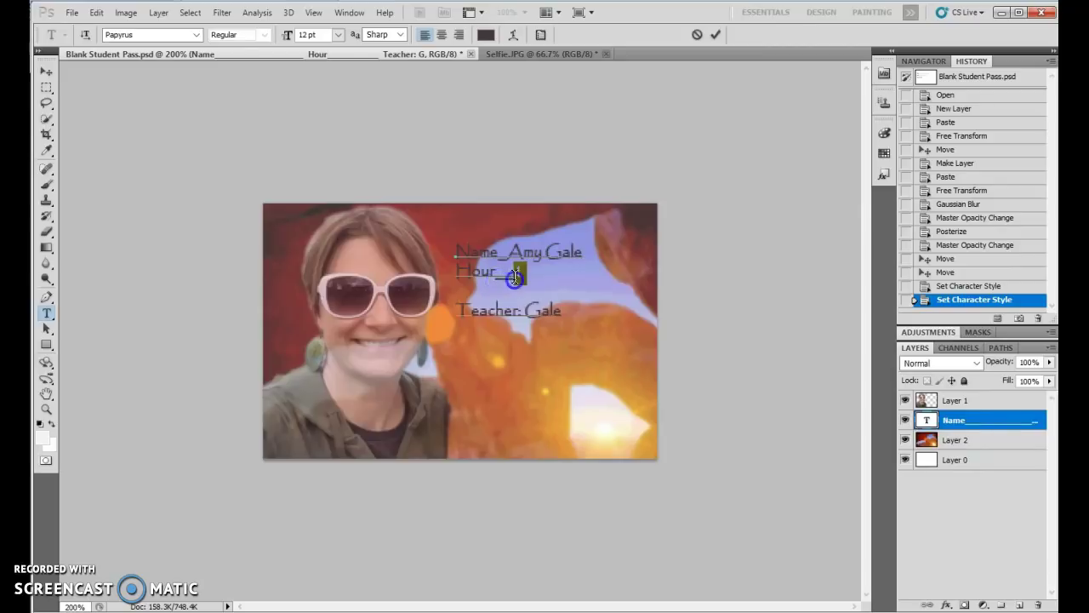
type("1")
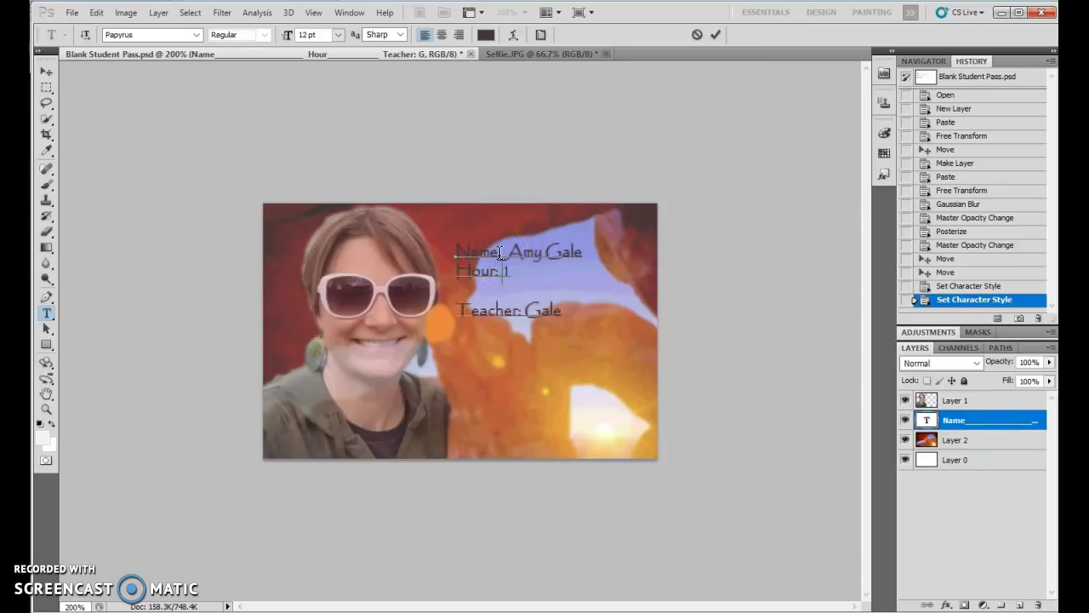
left_click(514, 253)
key("BackSpace")
key("BackSpace")
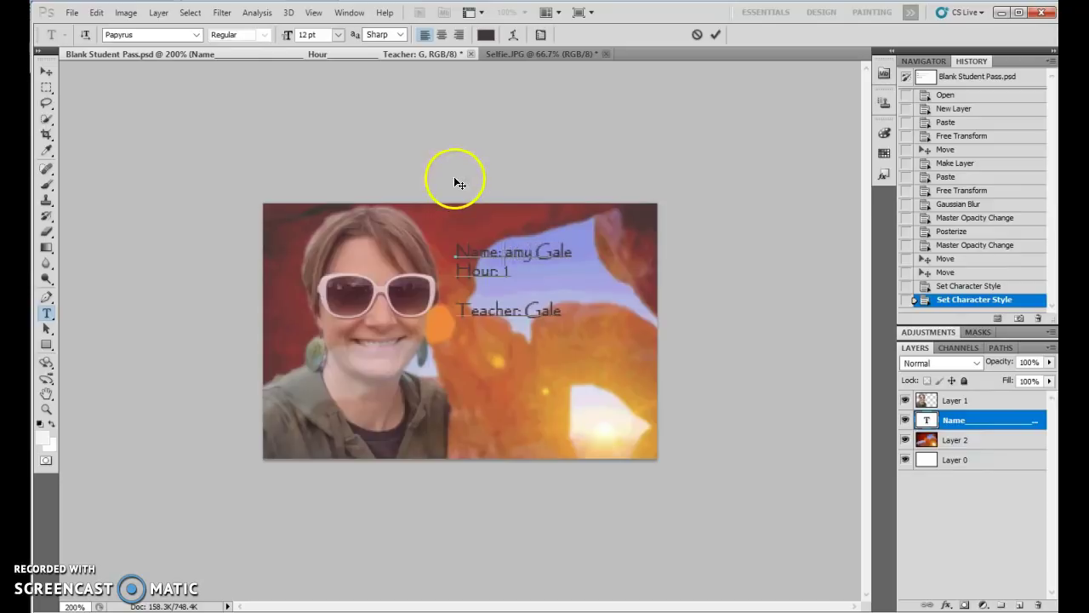
key("BackSpace")
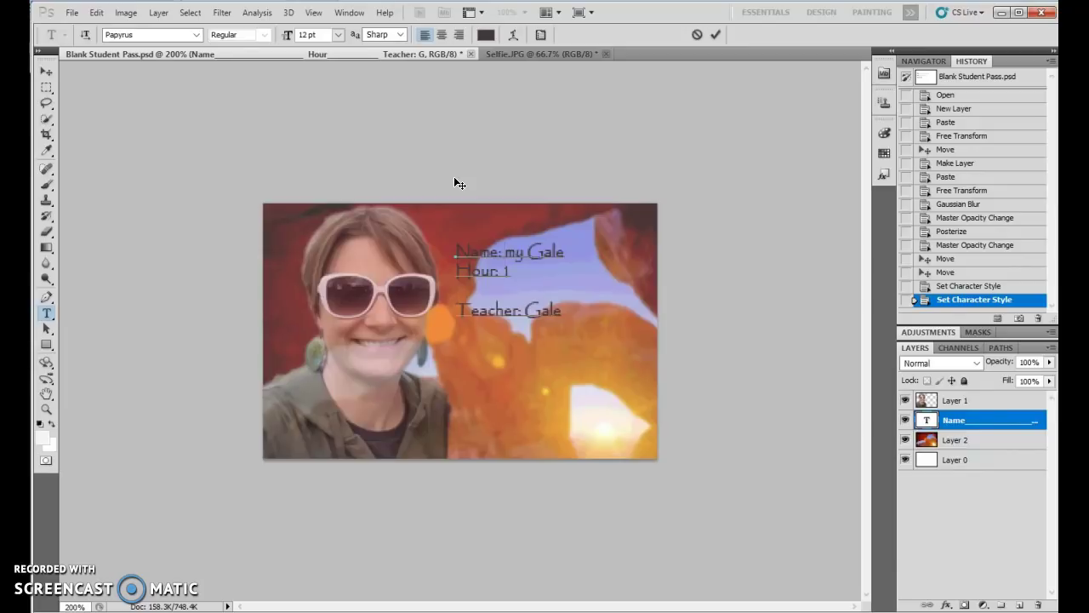
Revert through History to the card with blank Name and Hour lines.
type("a")
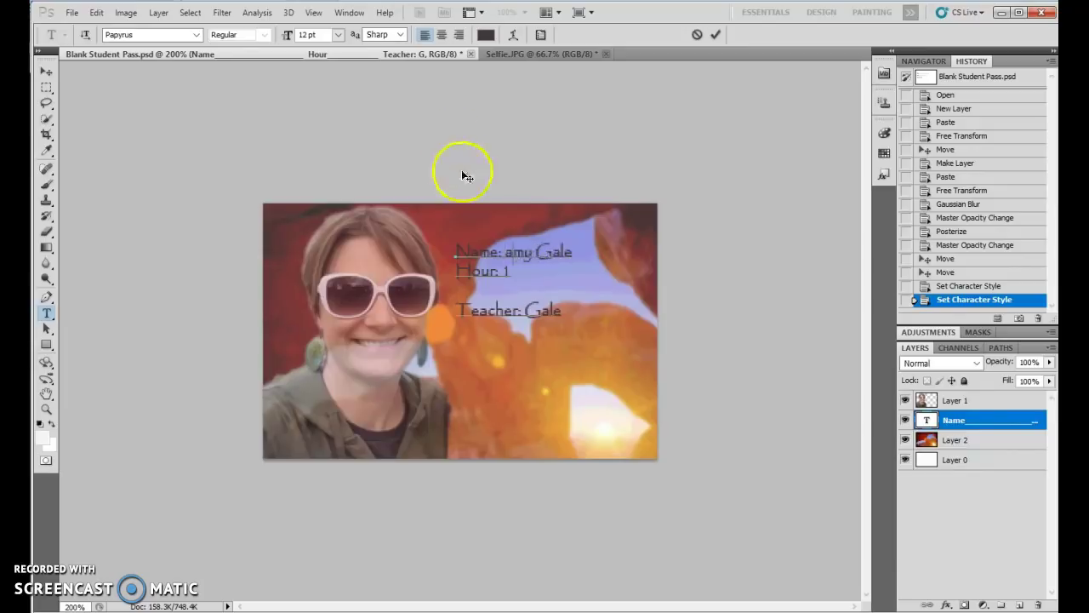
left_click(958, 281)
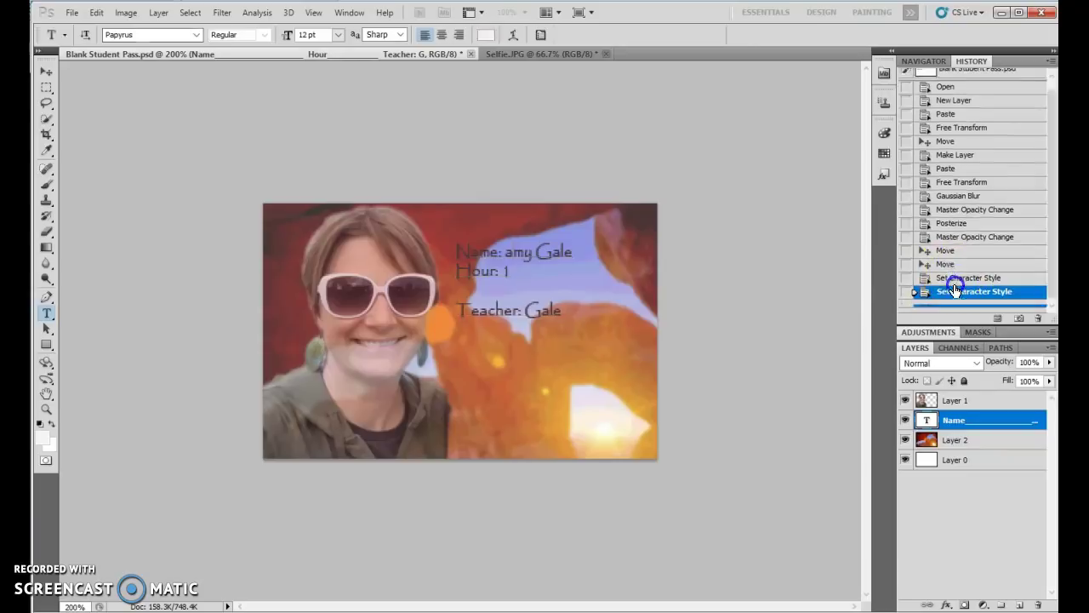
left_click(955, 267)
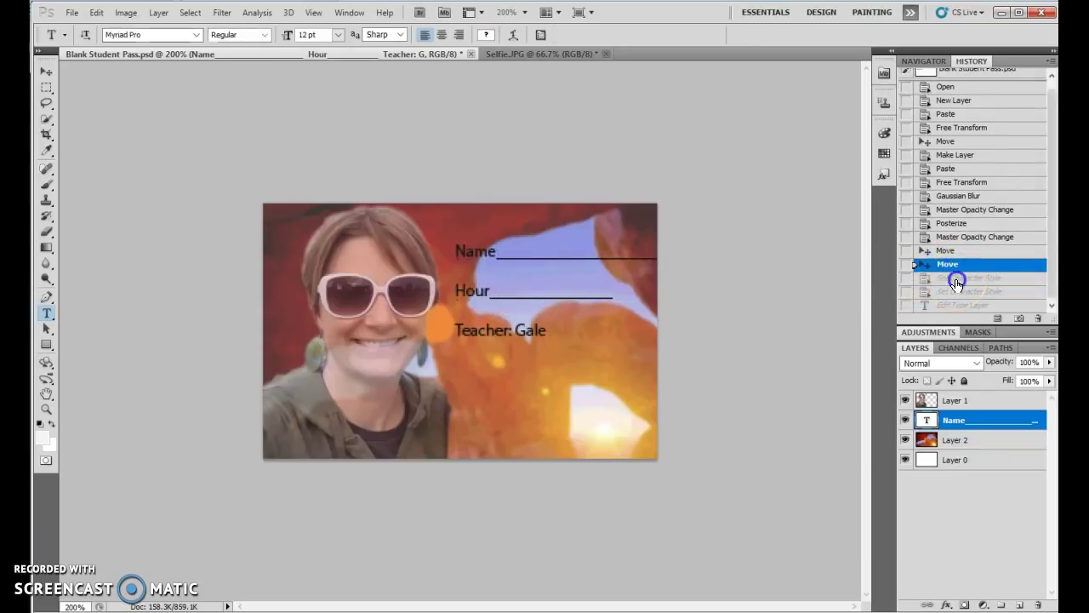
left_click(958, 280)
left_click(953, 292)
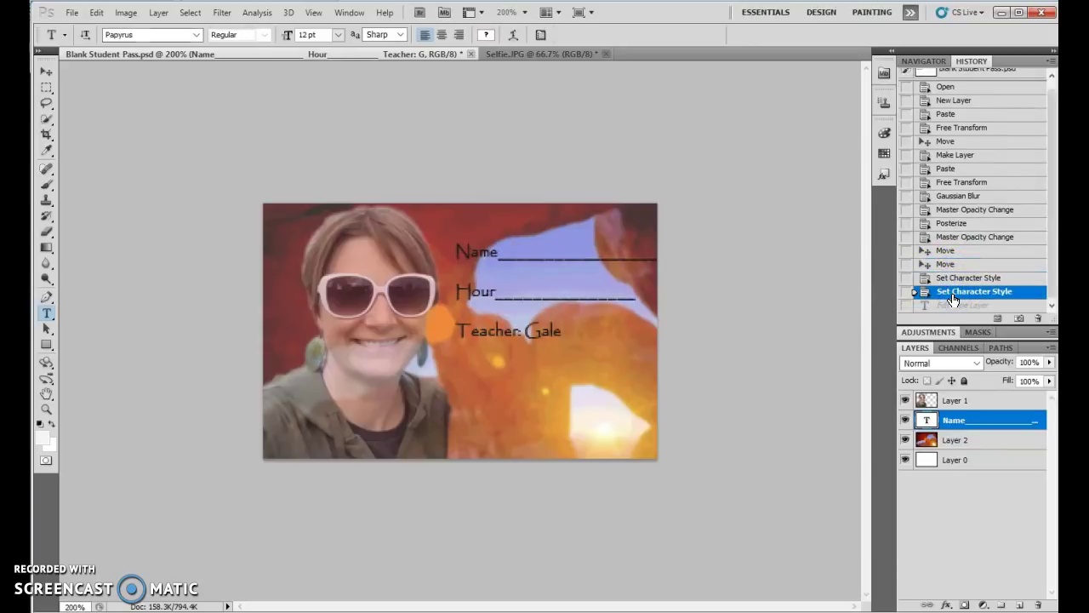
left_click(951, 306)
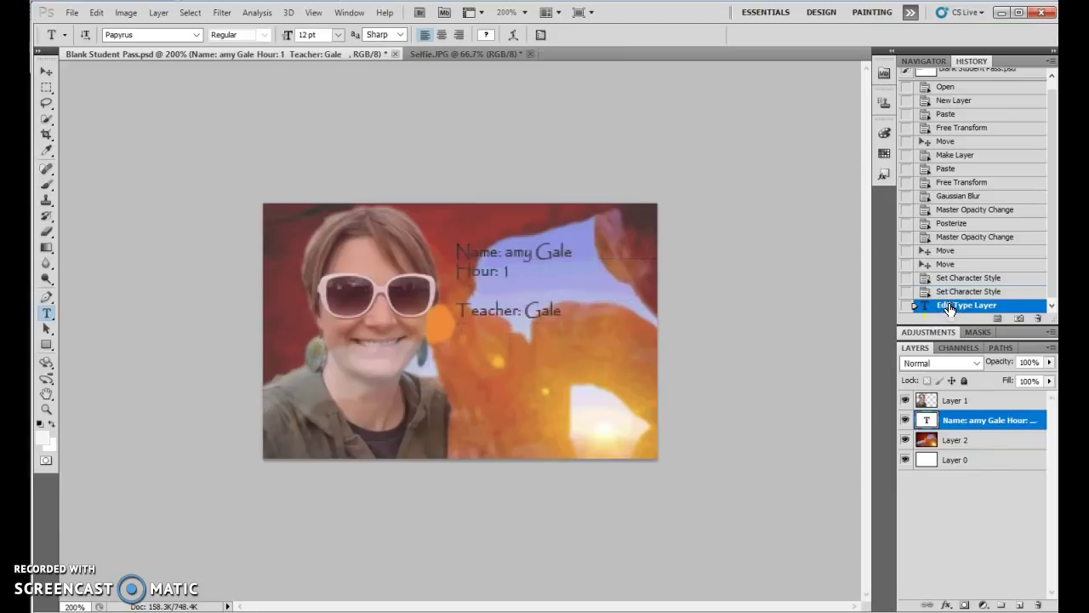
left_click(951, 292)
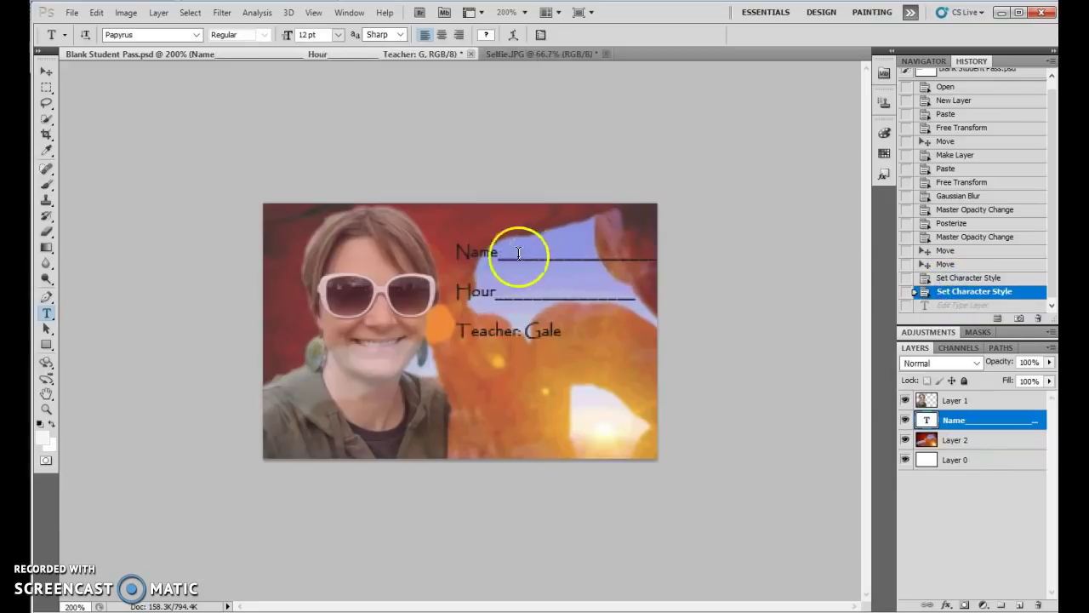
Delete the underscores after Name and Hour, then select all three text lines.
left_click_drag(498, 253, 681, 258)
left_click_drag(563, 254, 506, 254)
key("BackSpace")
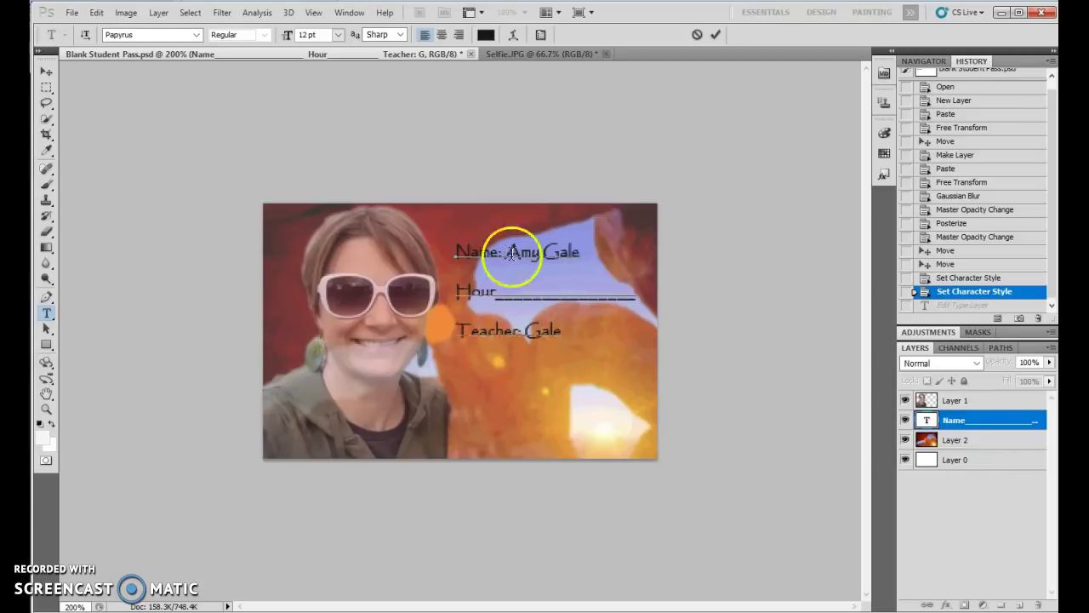
left_click_drag(630, 298, 505, 295)
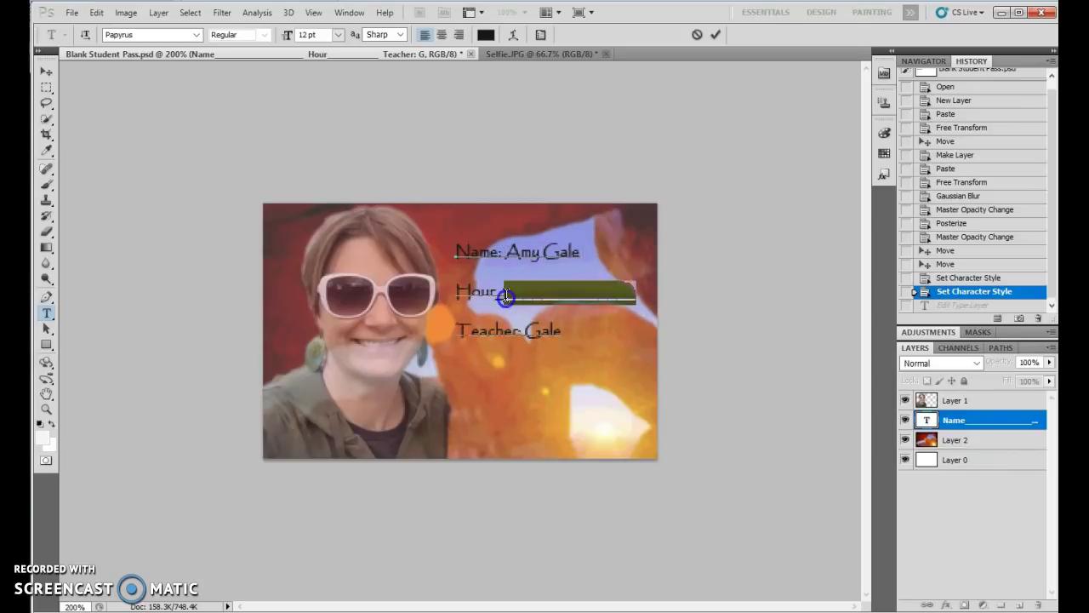
key("Left")
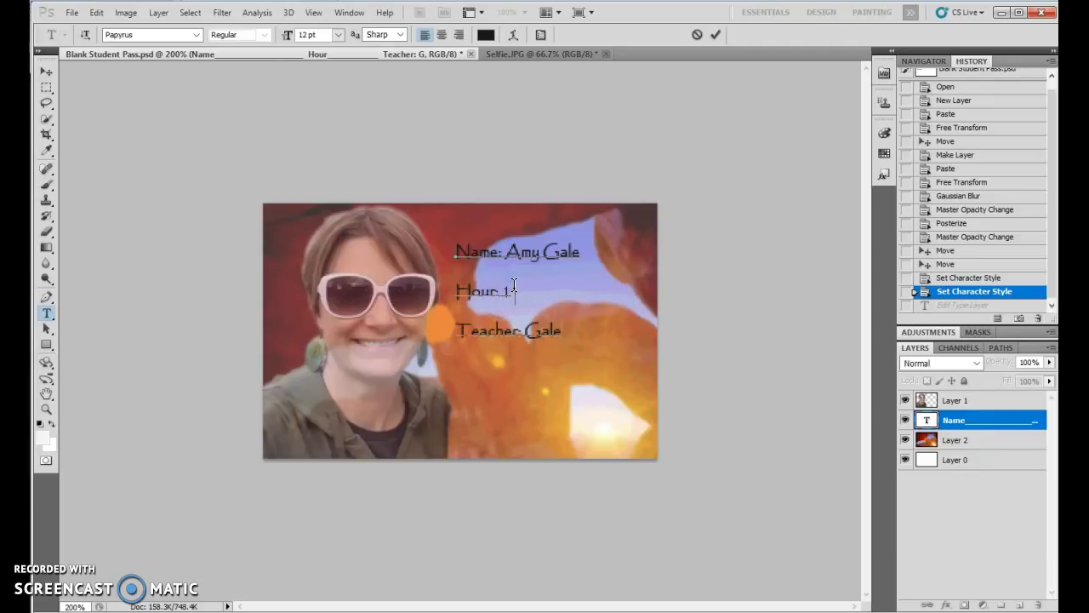
left_click_drag(562, 332, 448, 241)
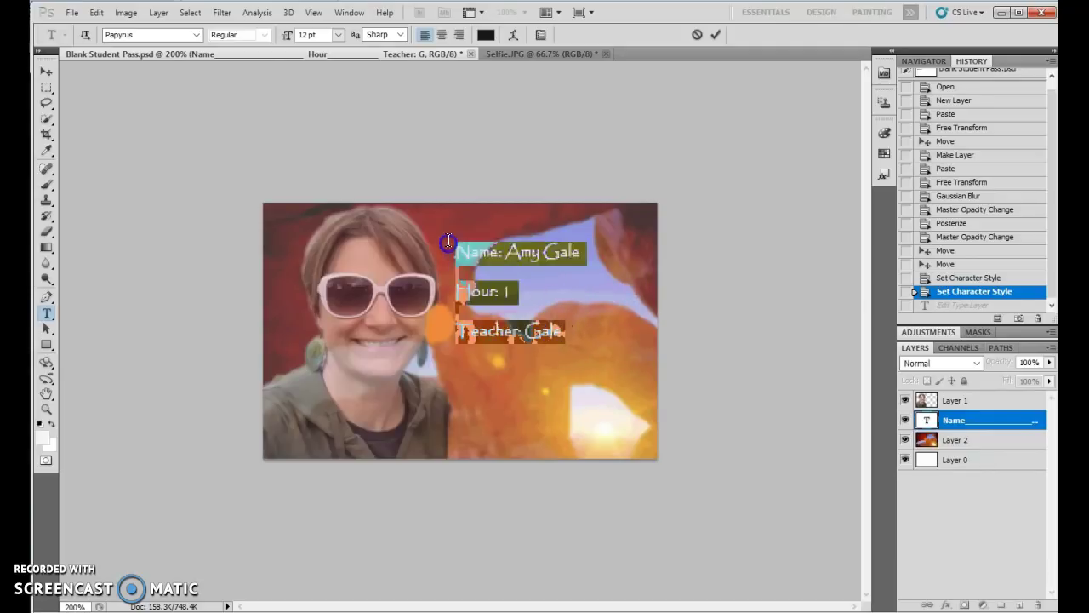
Recolour the card text with a dark brown sampled from the photo and set it to 14 pt.
left_click(486, 34)
left_click(396, 432)
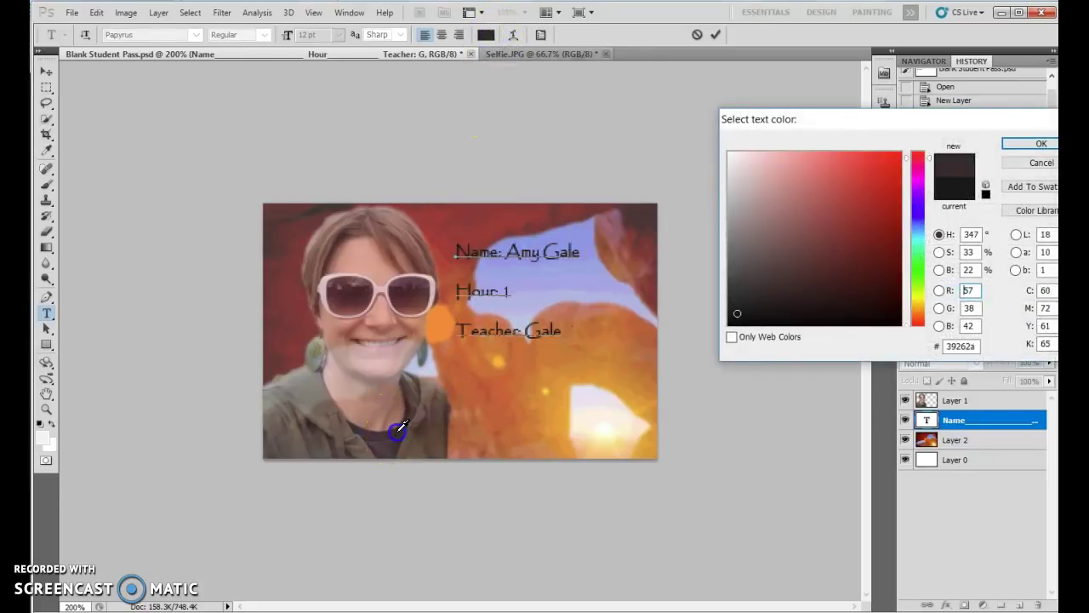
left_click(1034, 143)
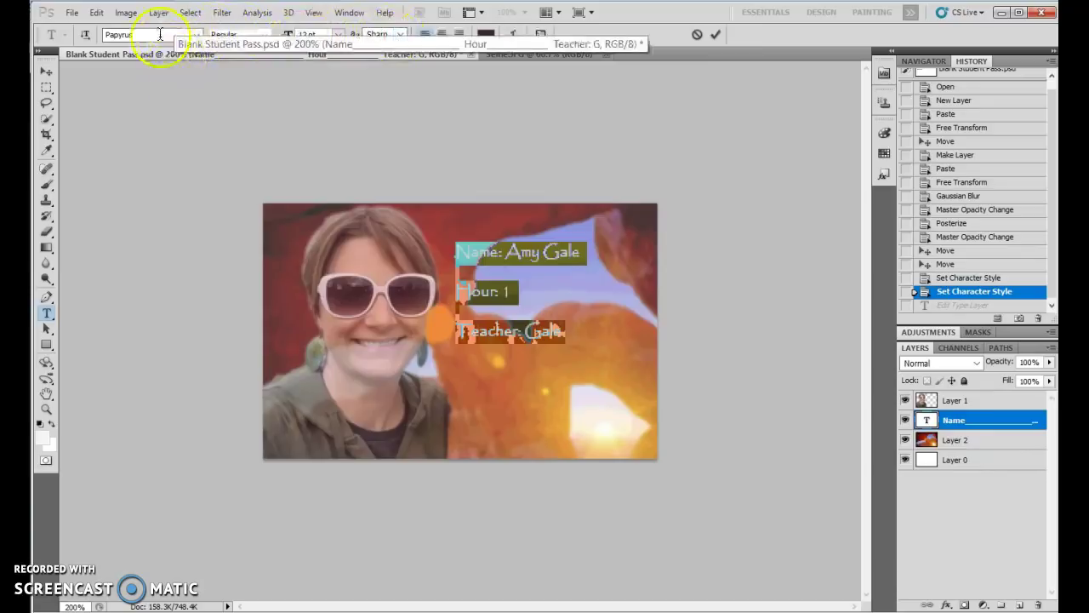
left_click(337, 35)
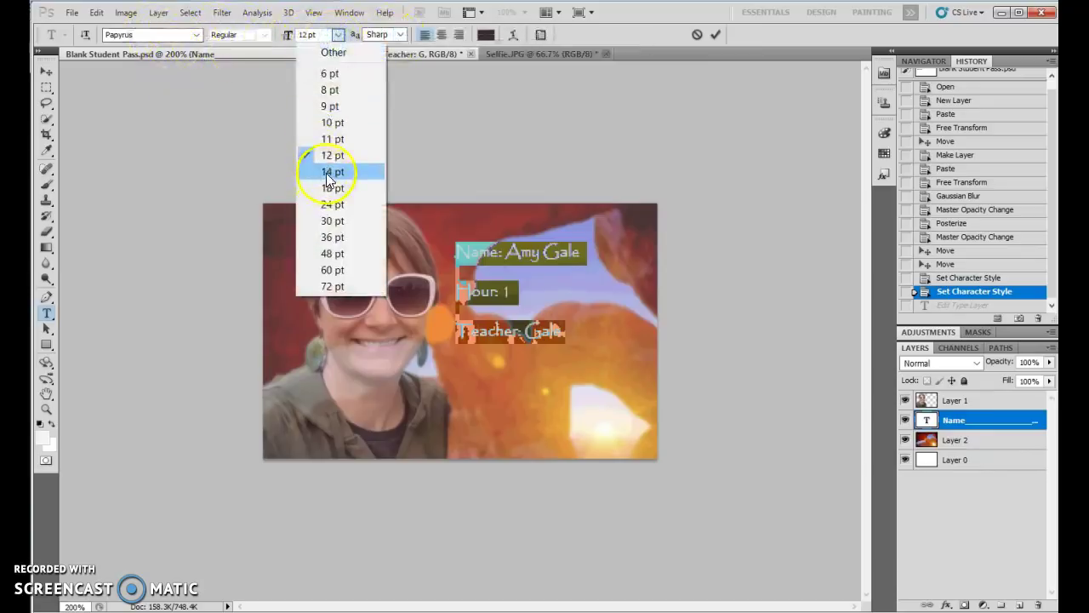
left_click(328, 173)
Move the text block down to the card's lower right corner.
left_click(46, 73)
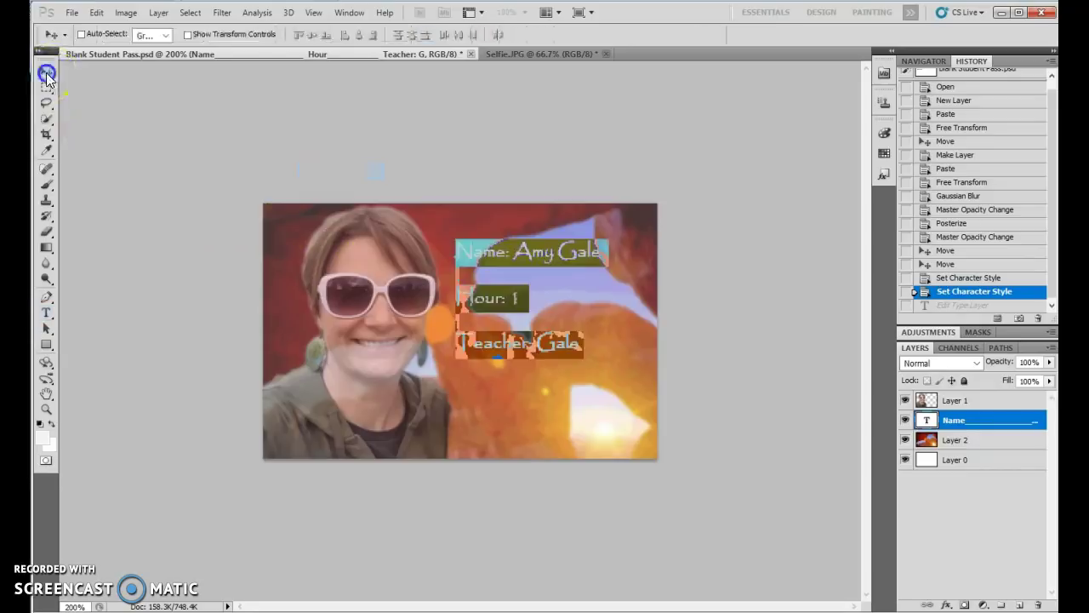
left_click_drag(464, 255, 523, 336)
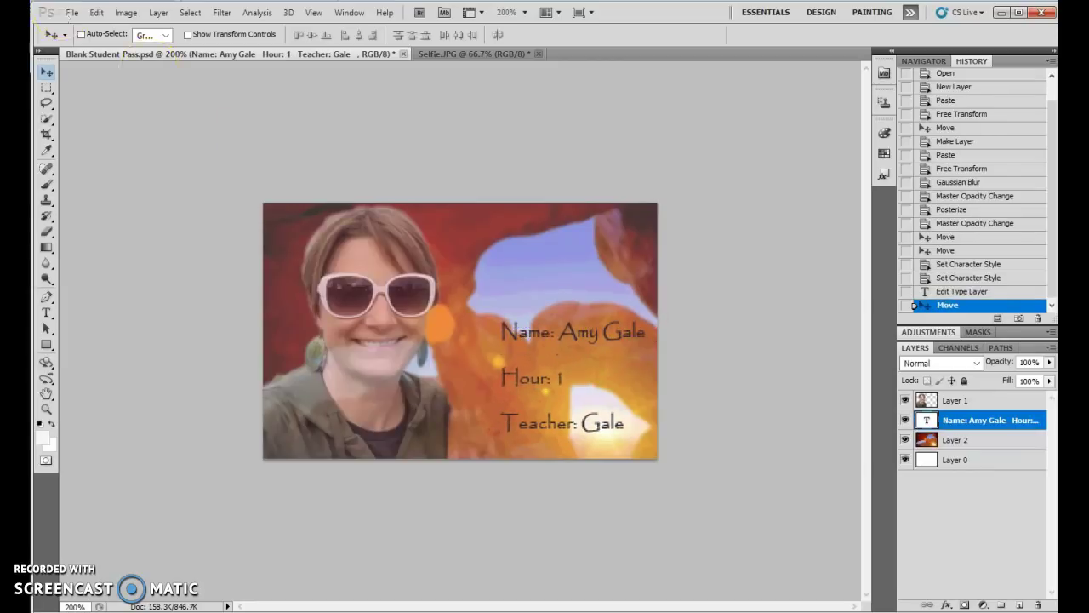
left_click(69, 14)
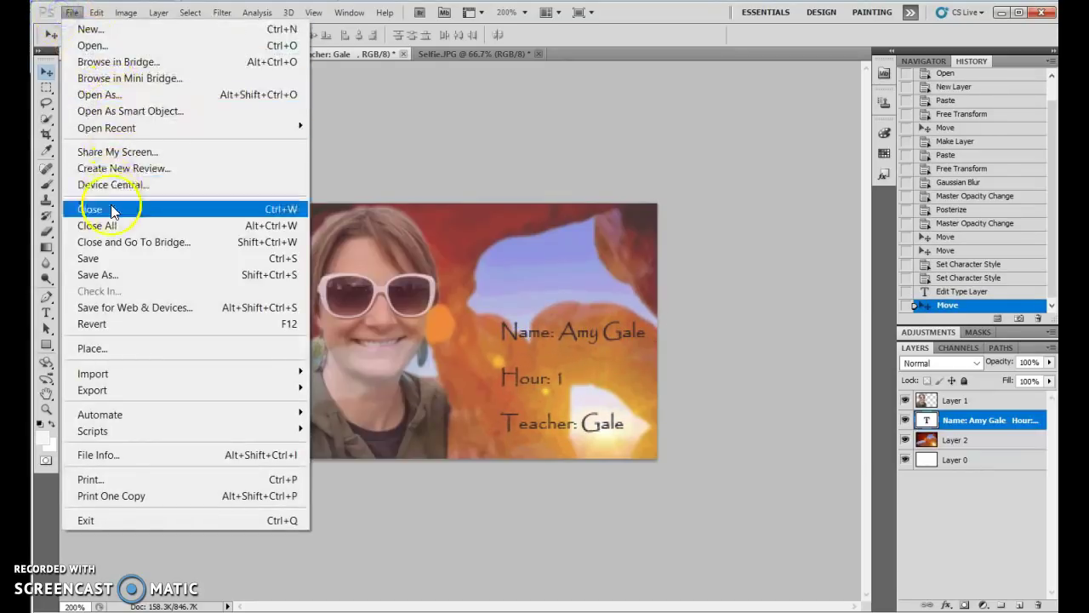
In Save As, browse Desktop > J - Student Save > teacher > Hour 1 > student > Hall Pass.
left_click(108, 275)
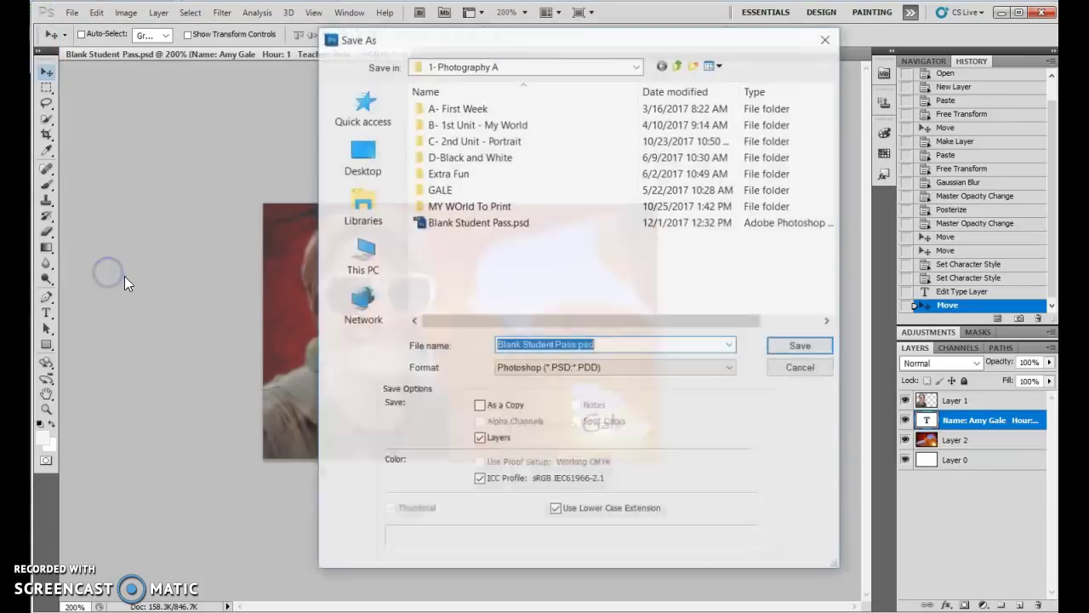
left_click(361, 153)
scroll(554, 274, "down", 2)
double_click(634, 296)
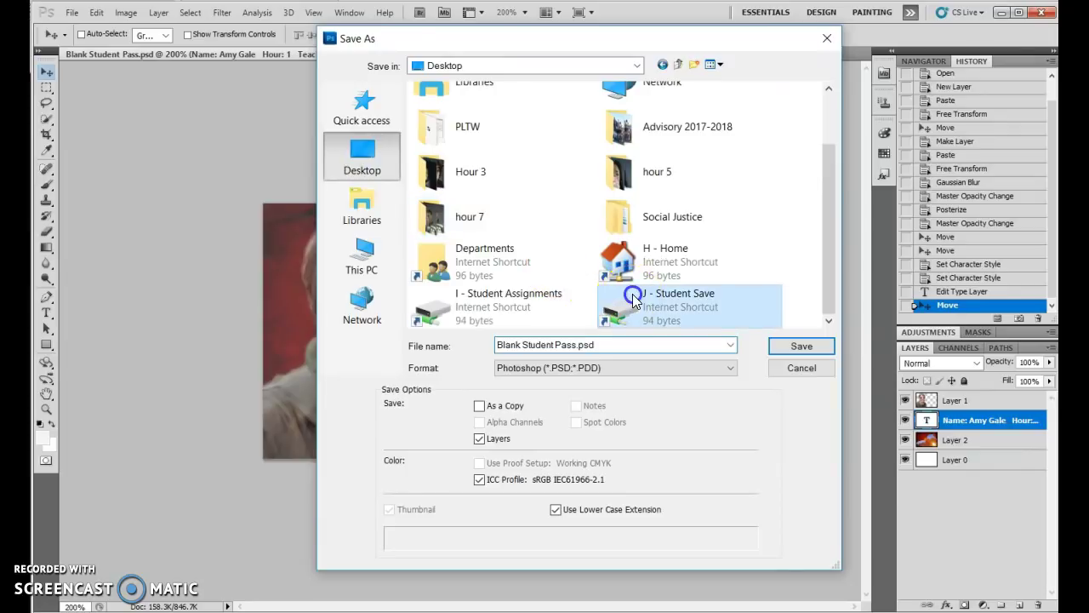
scroll(520, 208, "down", 2)
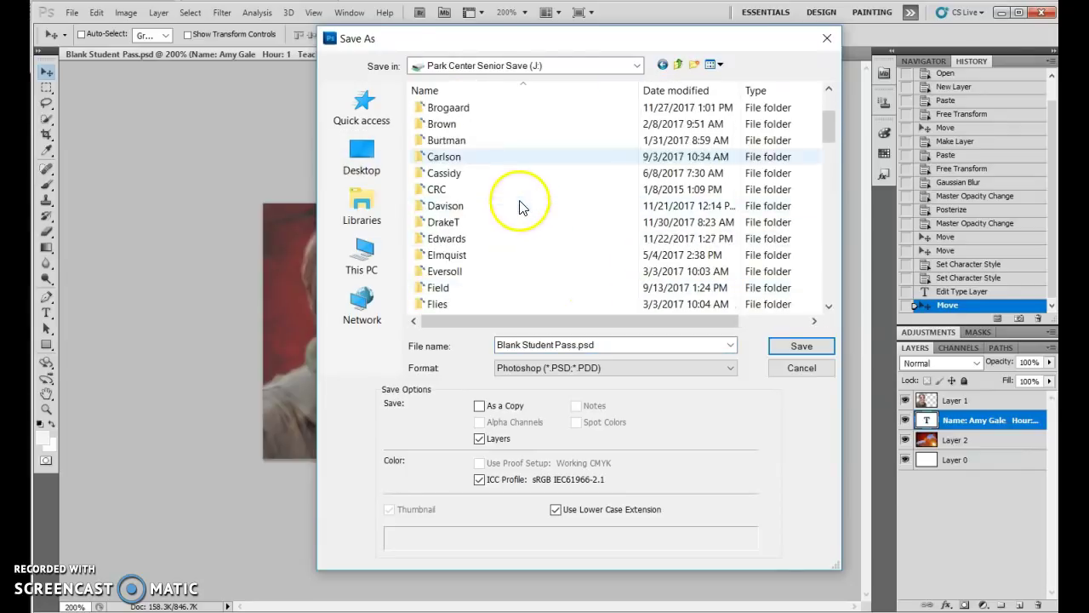
scroll(472, 281, "down", 2)
double_click(468, 254)
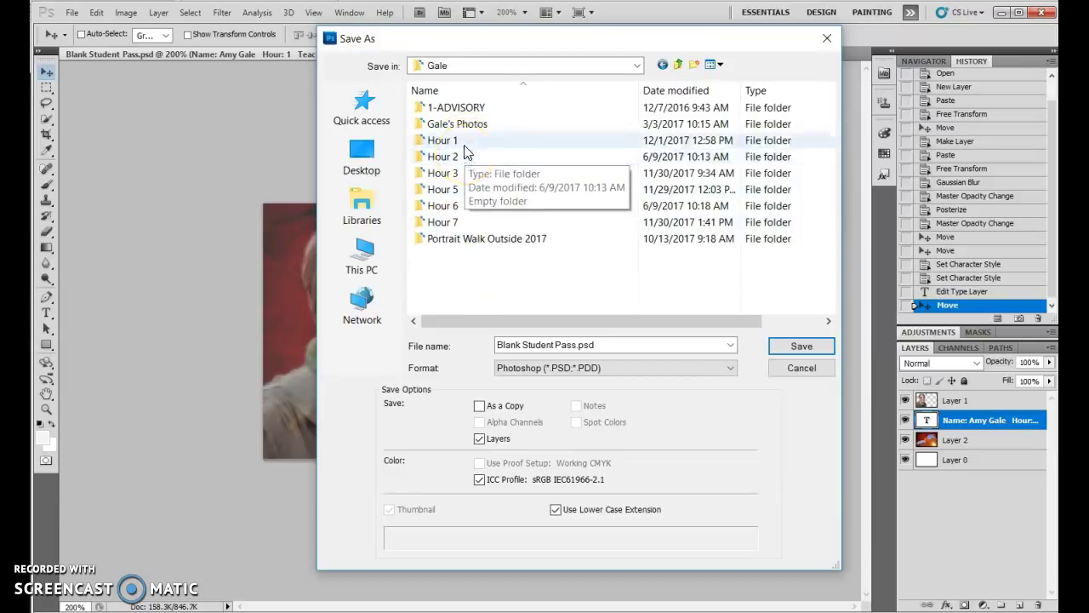
double_click(450, 141)
left_click(457, 113)
double_click(457, 112)
double_click(443, 121)
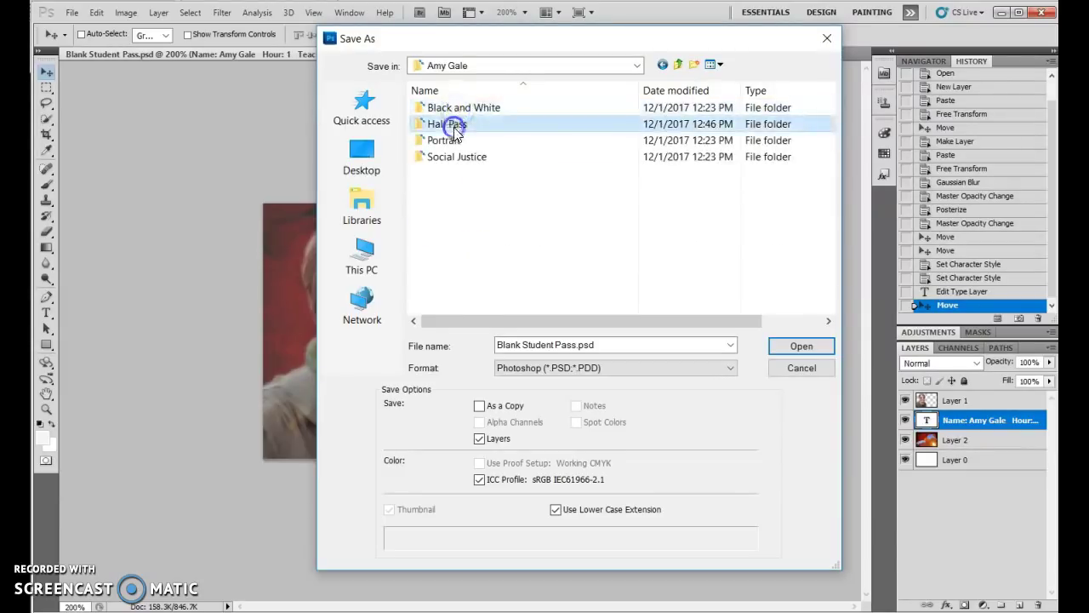
Name the file after the student and save it as a JPEG with default quality.
triple_click(535, 345)
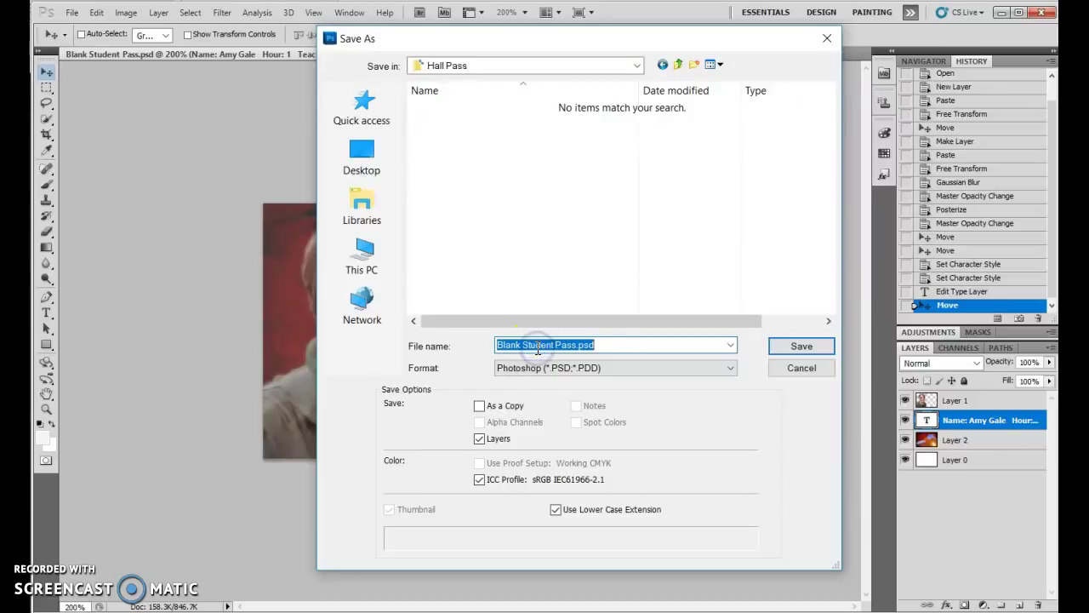
type("Amy Gale")
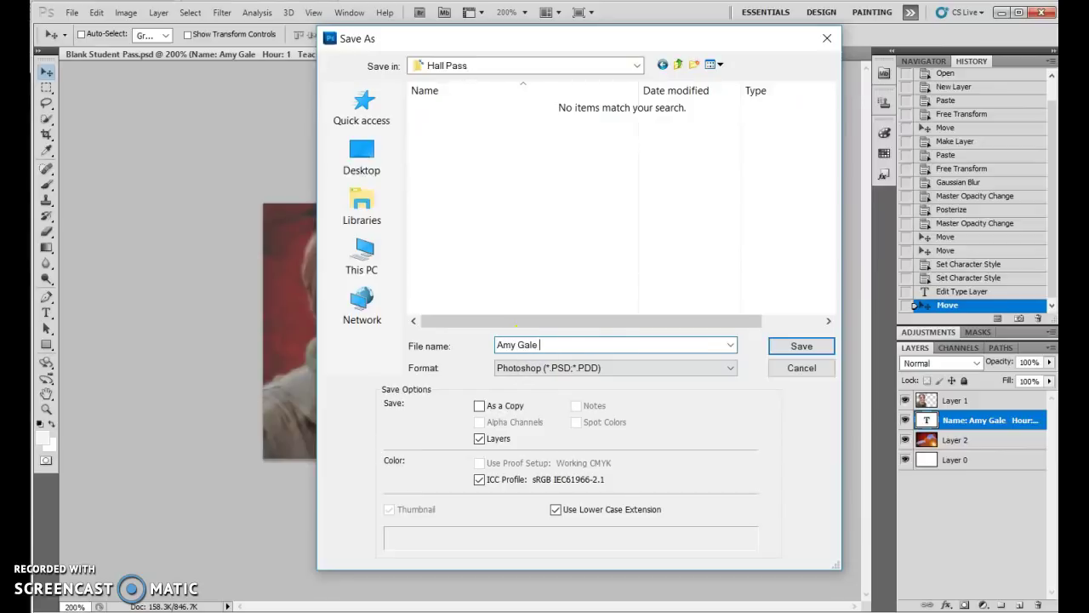
left_click(587, 367)
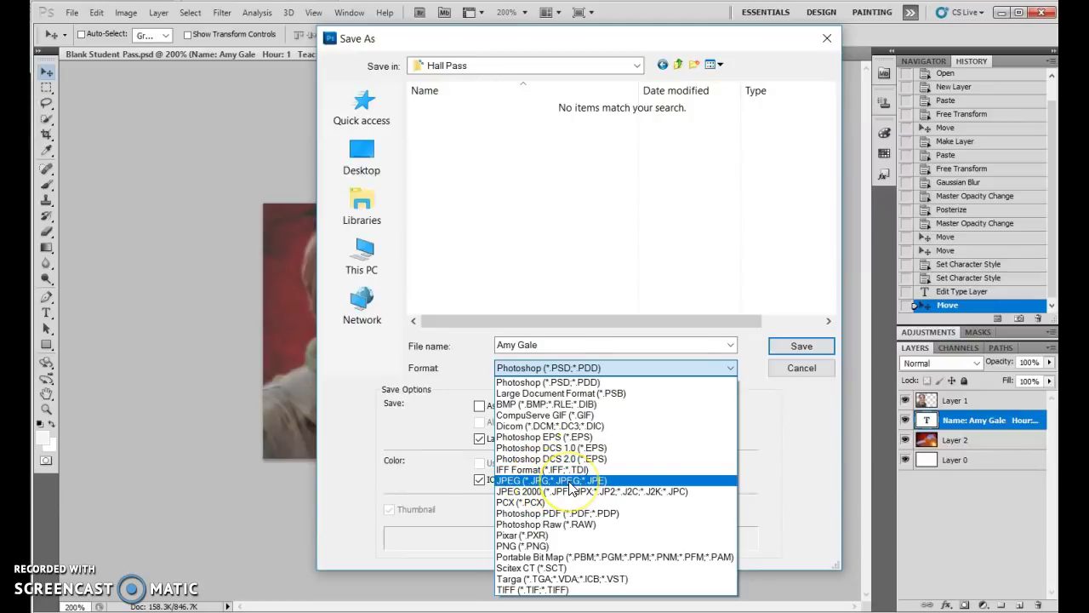
left_click(539, 482)
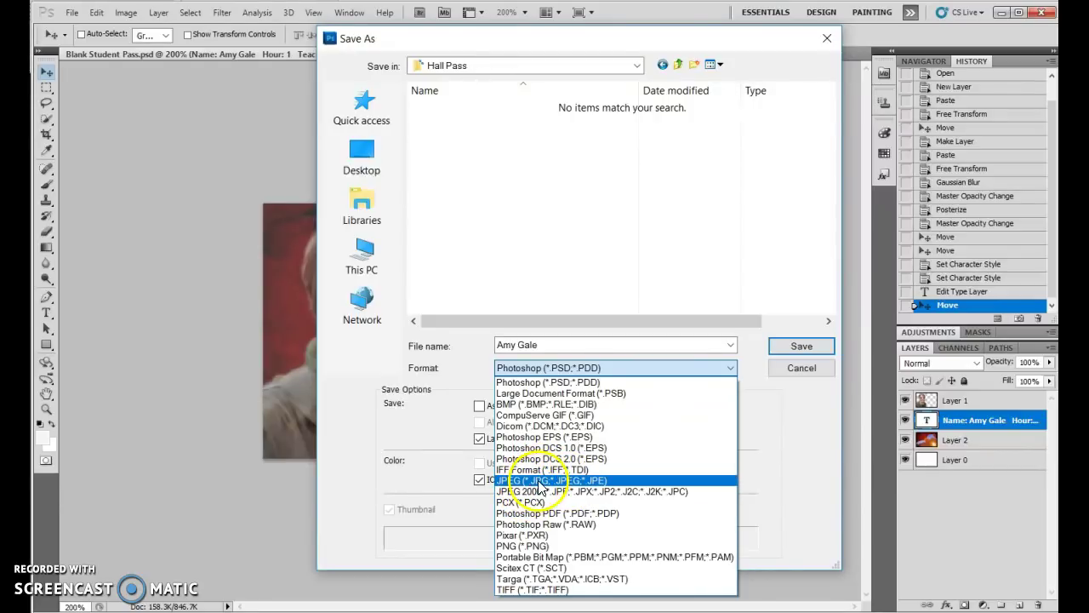
left_click(795, 349)
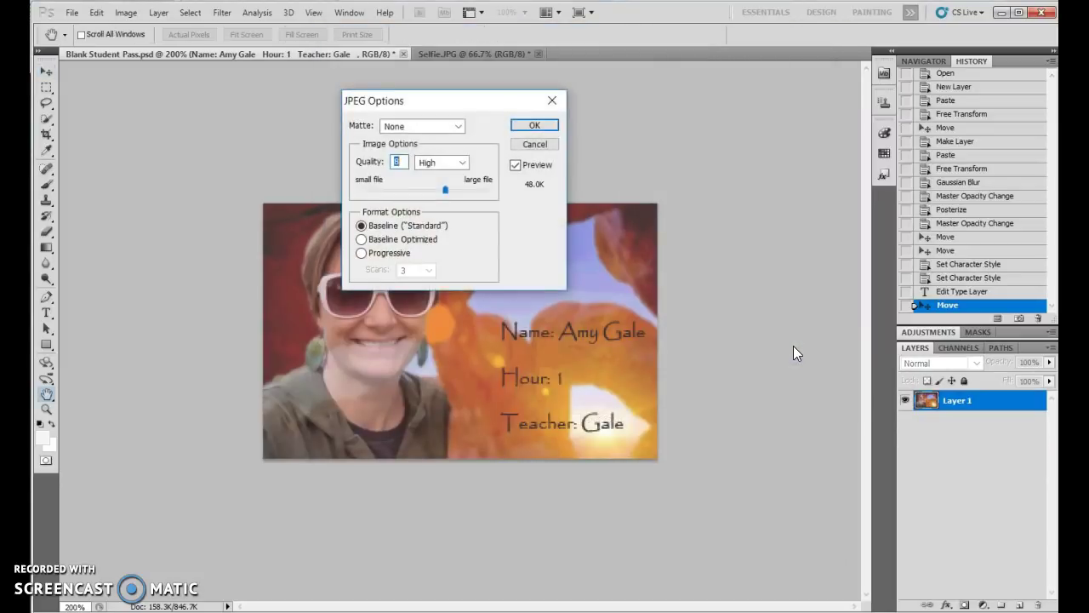
left_click(551, 130)
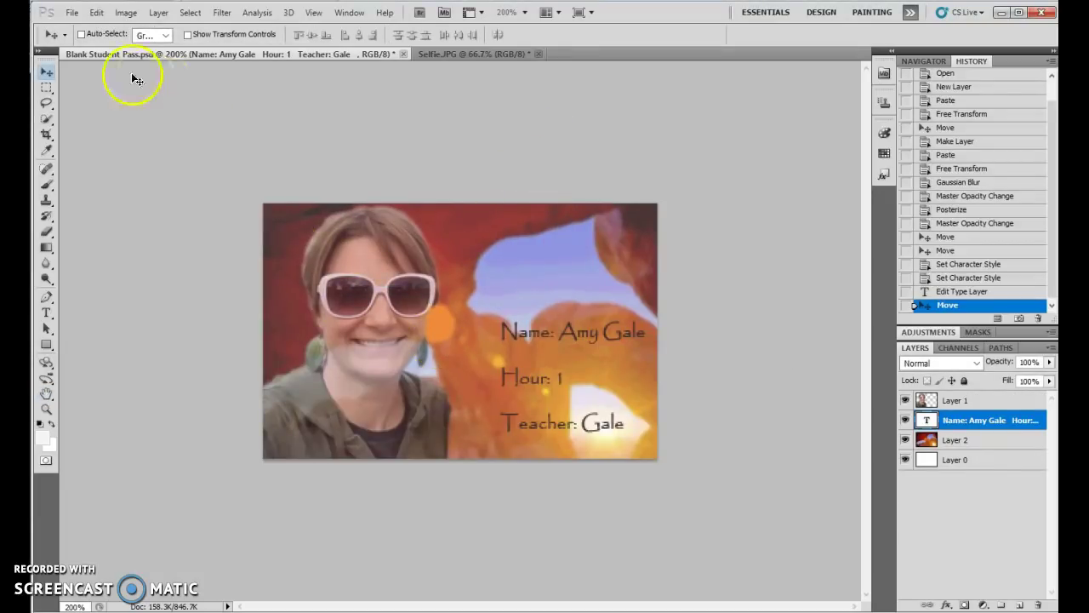
left_click(75, 14)
Reopen Save As, browse to Desktop > J - Student Save > teacher > Hour 1, and open the Format list.
left_click(111, 274)
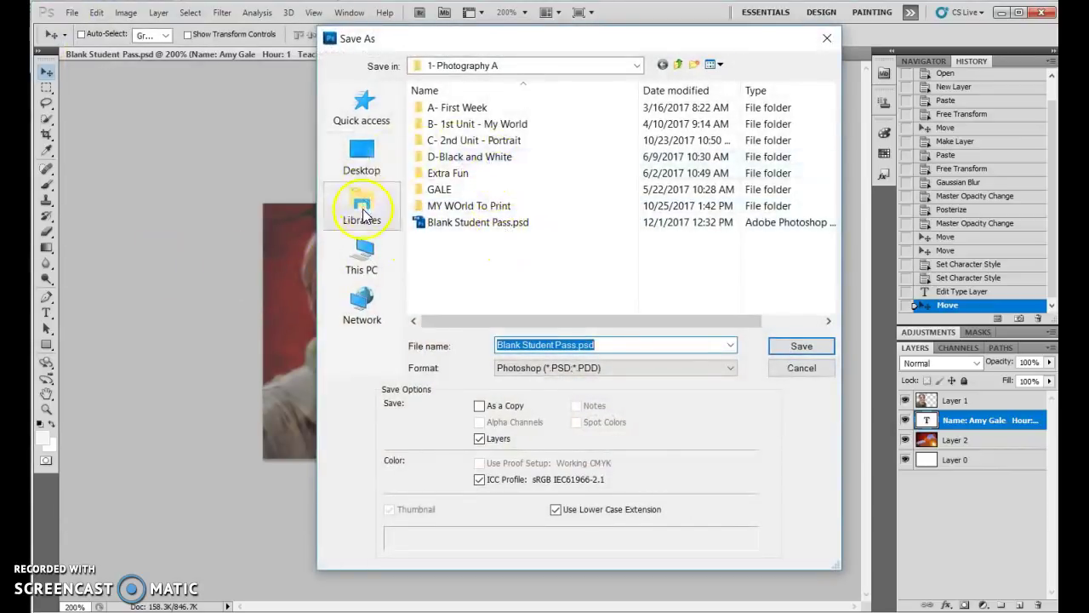
left_click(361, 155)
scroll(540, 243, "down", 2)
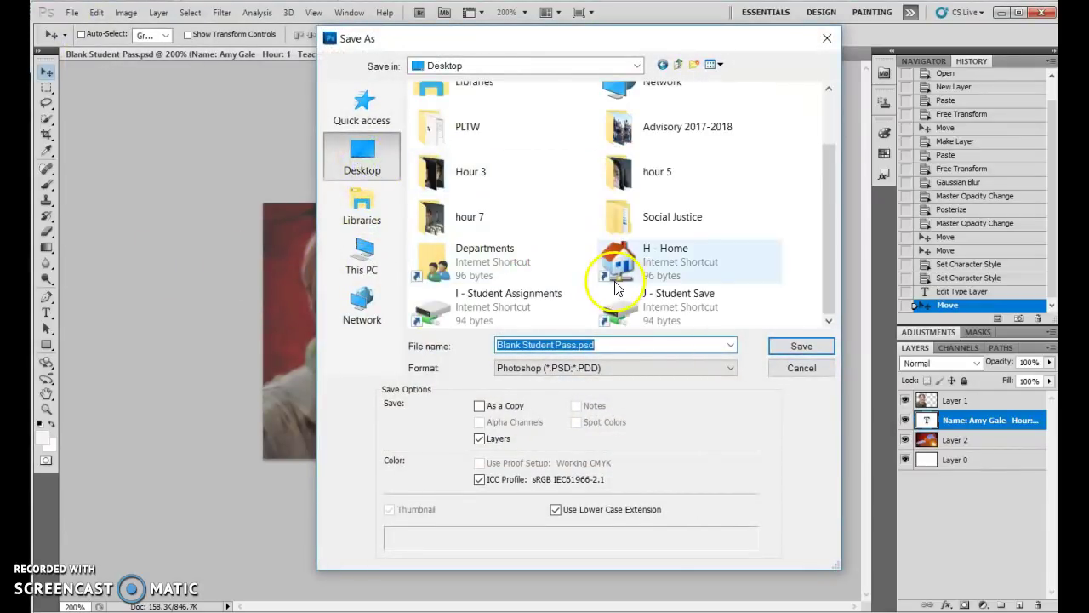
double_click(620, 295)
scroll(478, 239, "down", 3)
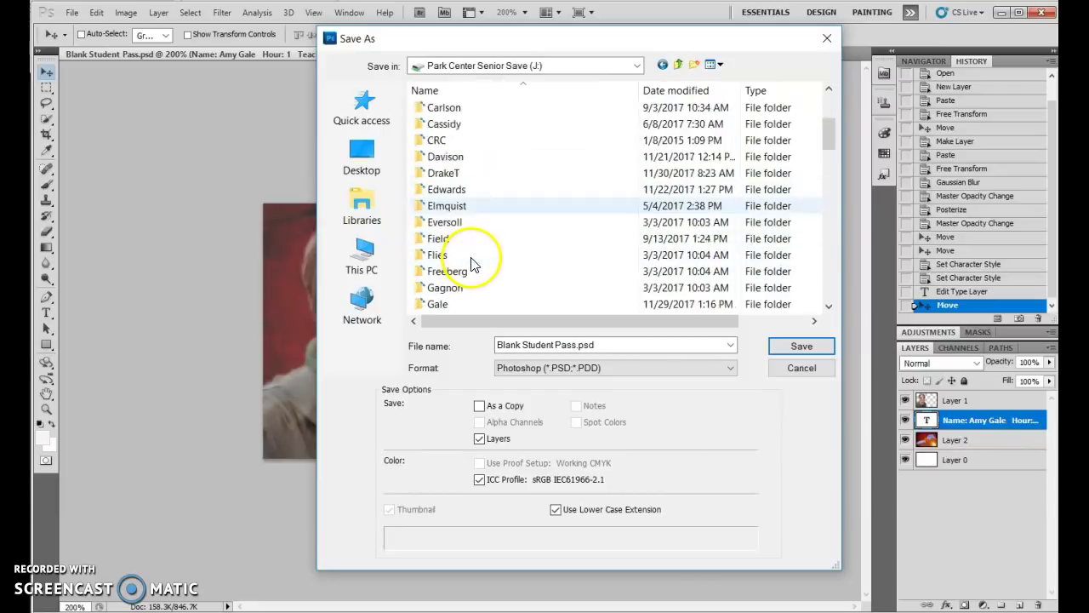
left_click(454, 304)
double_click(453, 304)
double_click(459, 141)
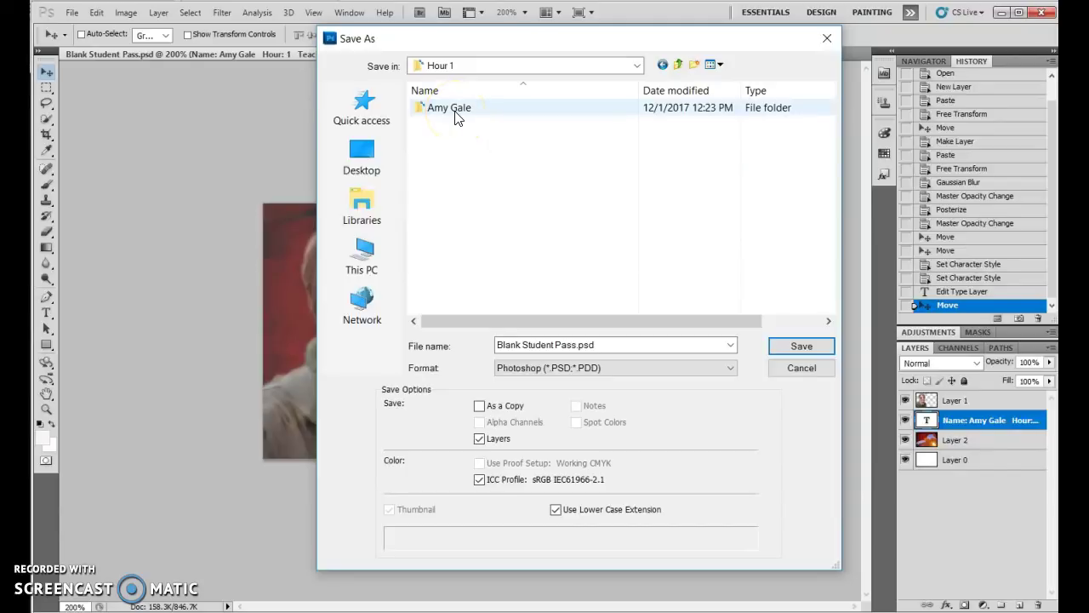
left_click(531, 346)
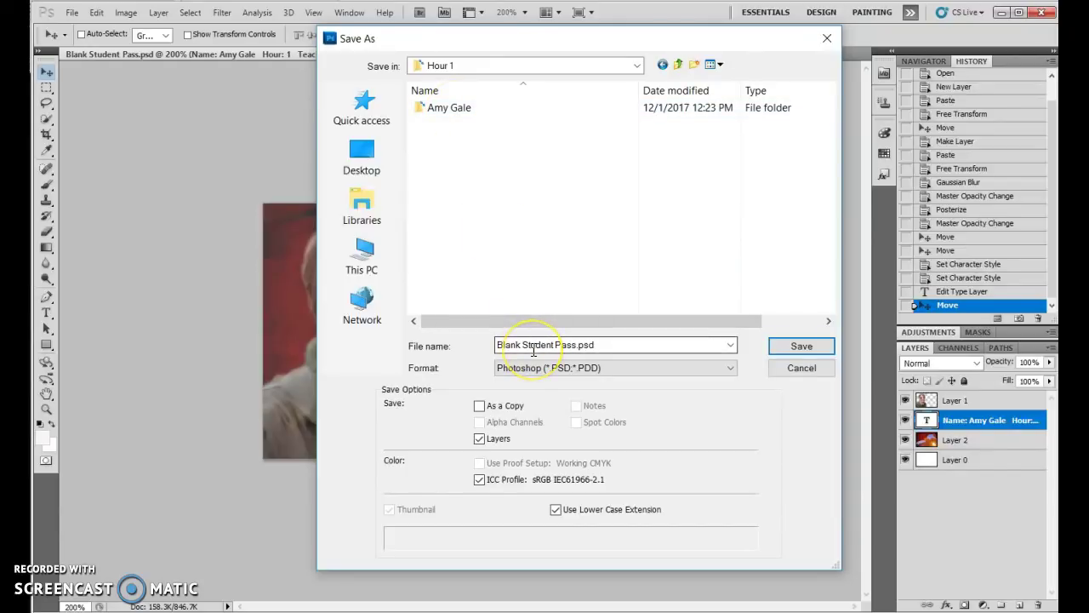
left_click(527, 366)
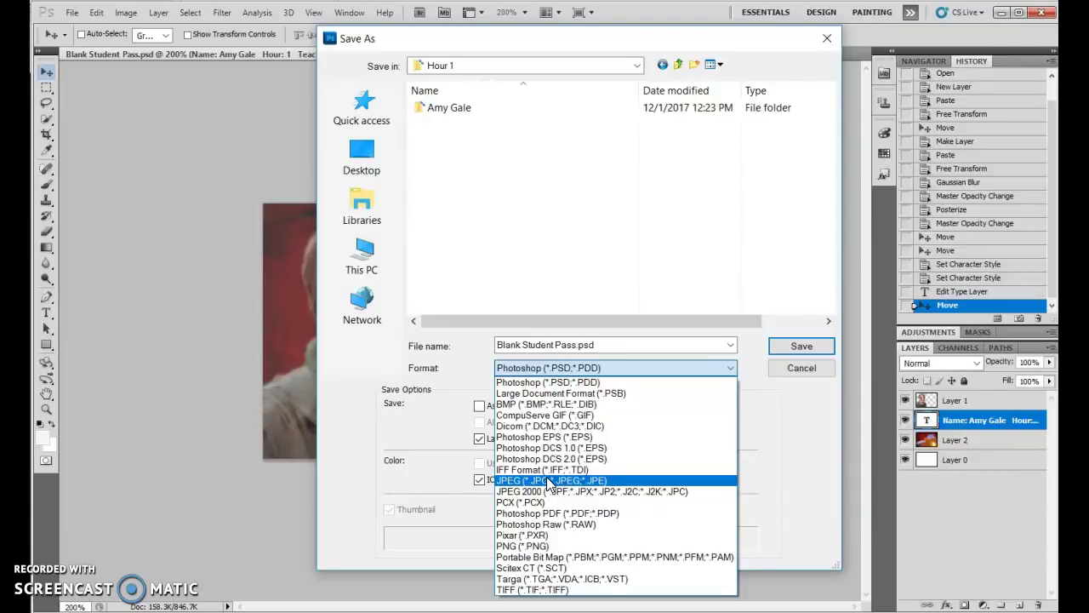
left_click(705, 367)
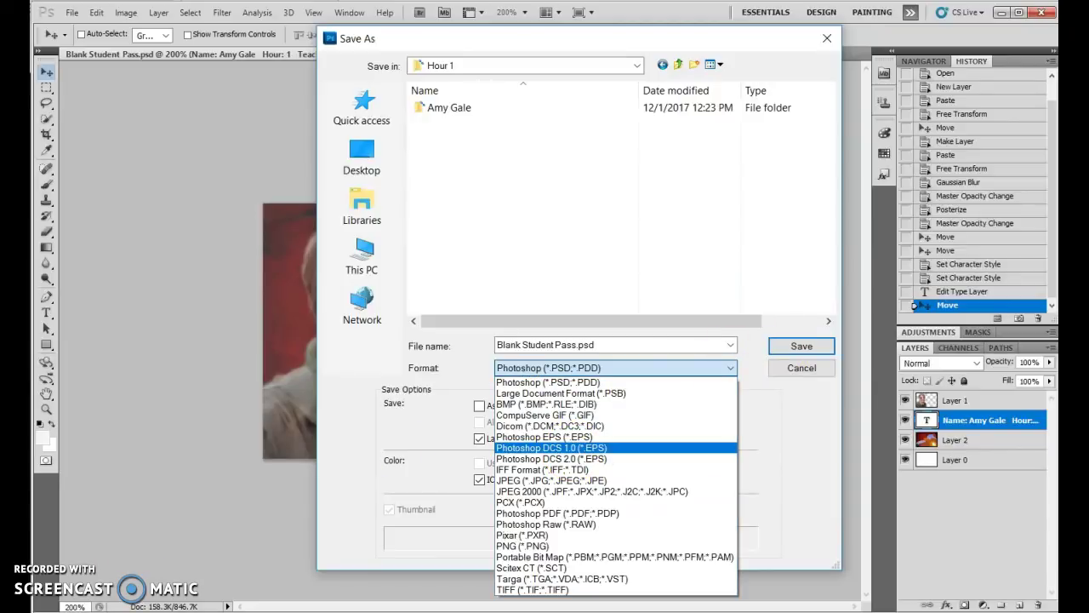